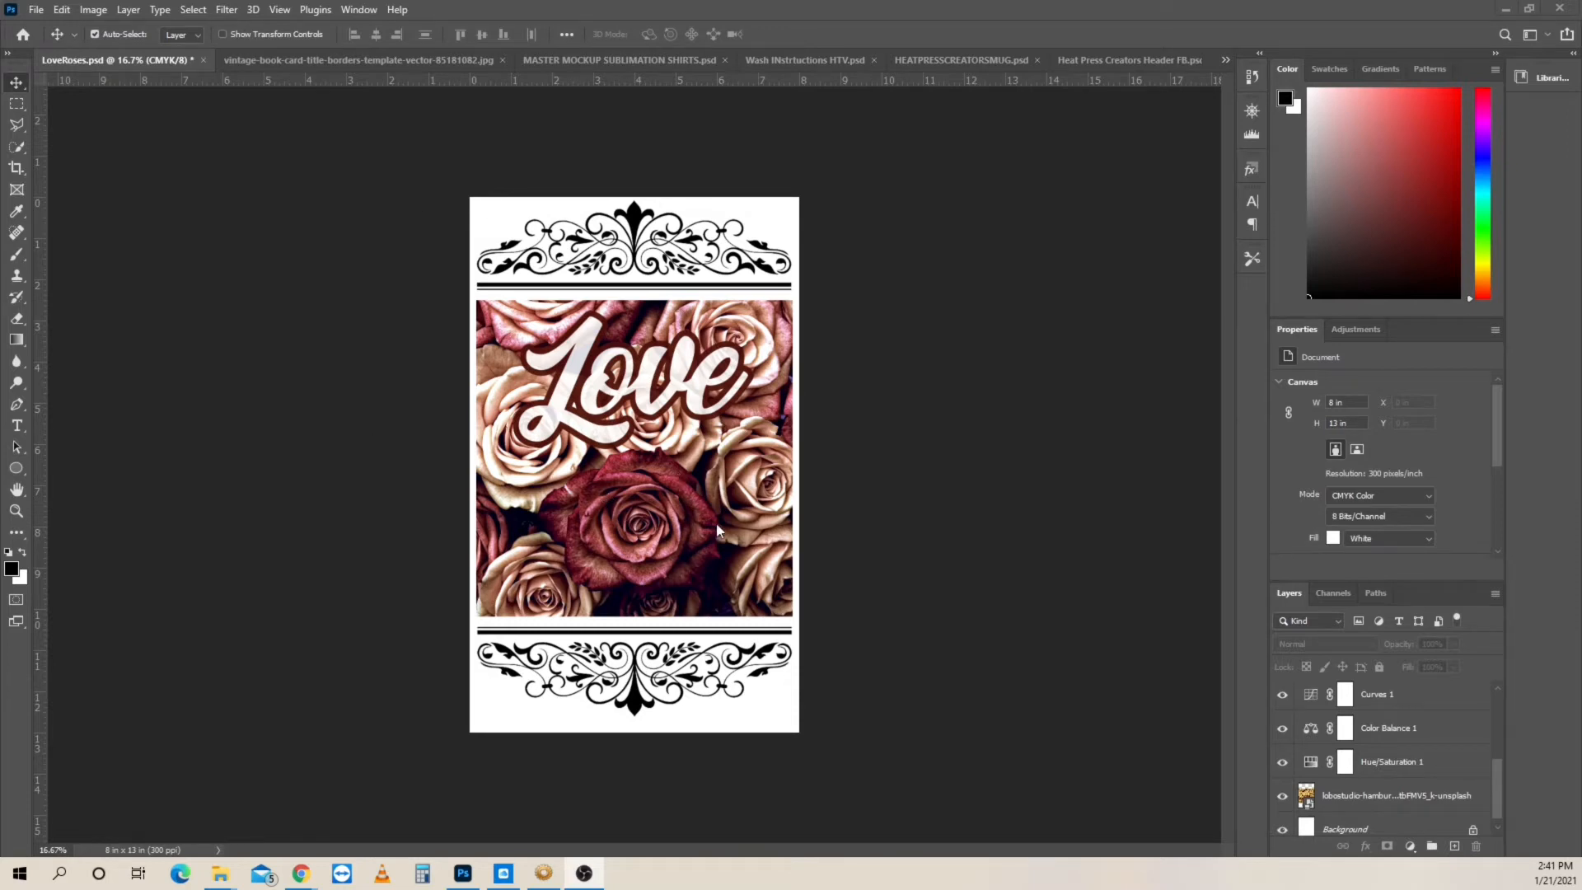
- Open the print setup for the LoveRoses document and choose the SUB ZERO ET-2720 Series(Network) printer
left_click(36, 11)
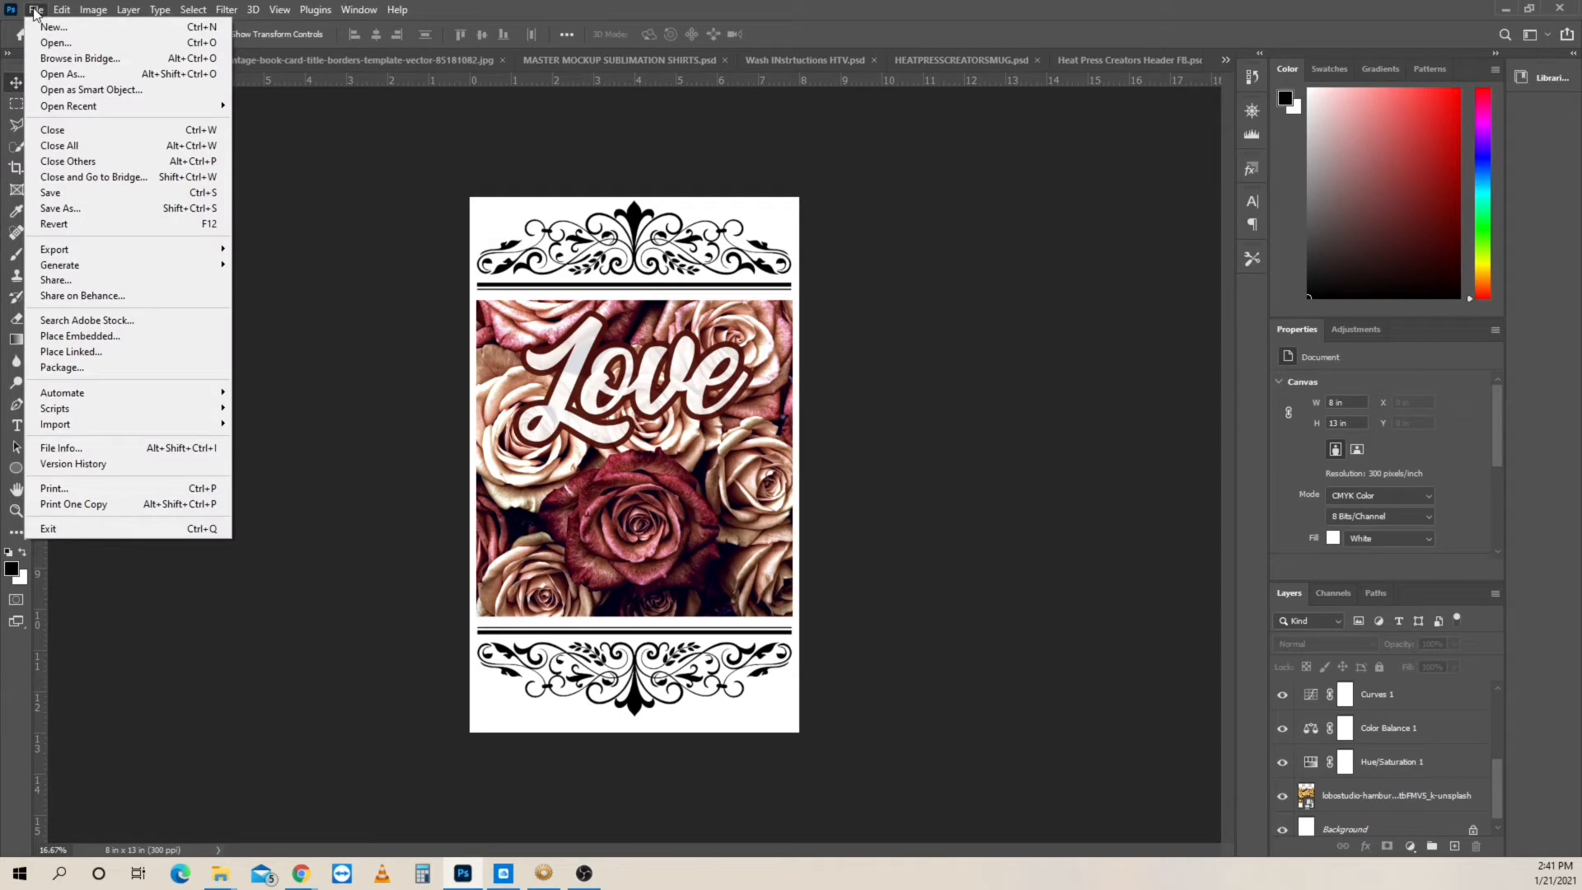
left_click(130, 498)
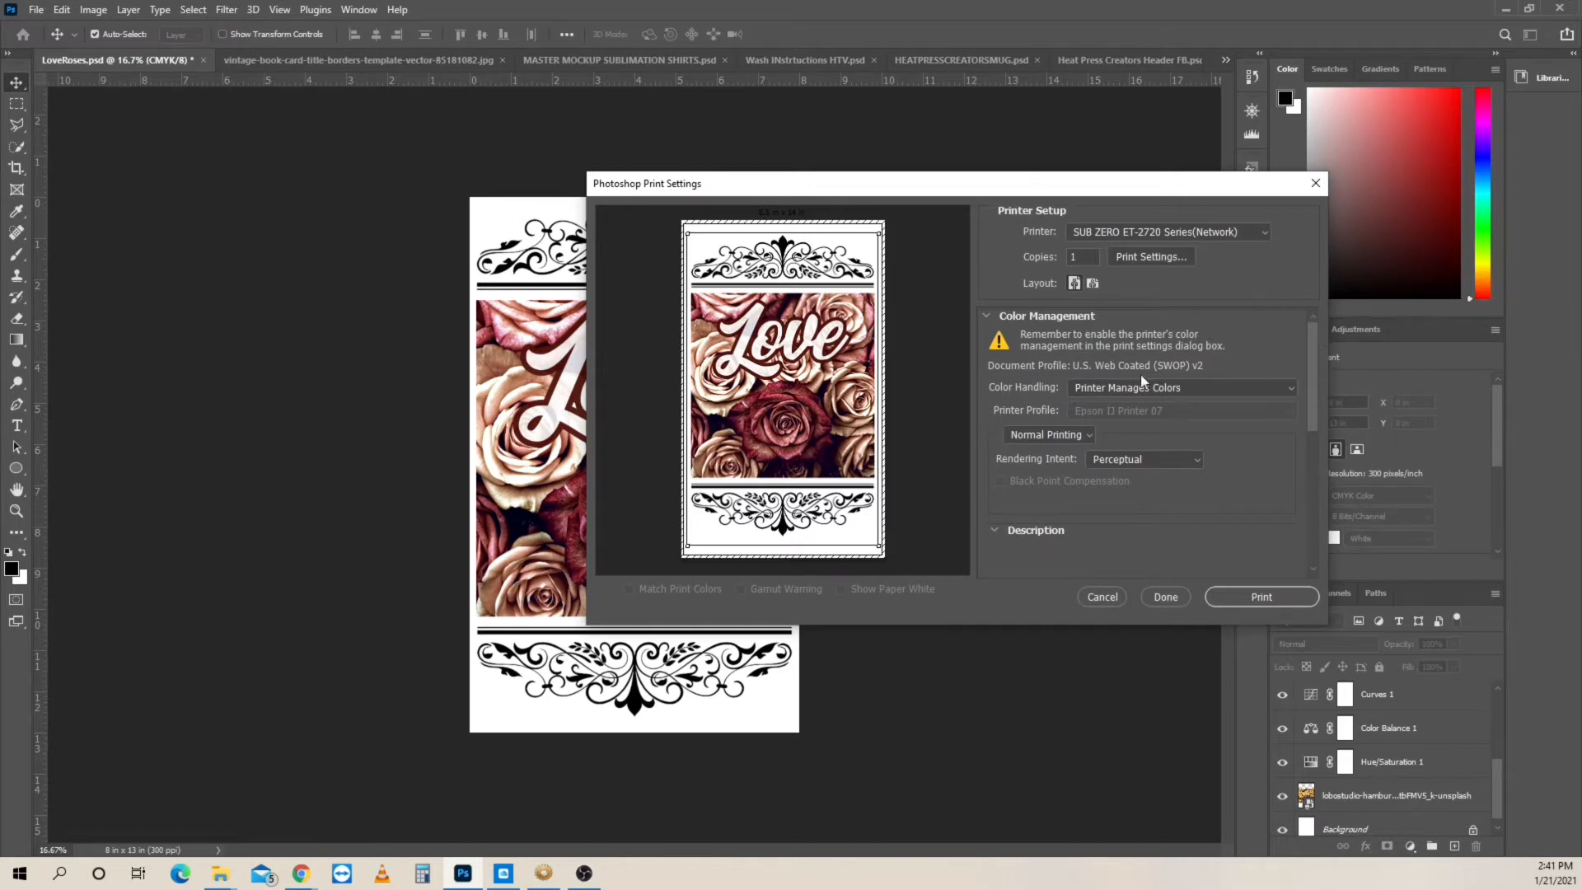
left_click(1264, 234)
left_click(1076, 245)
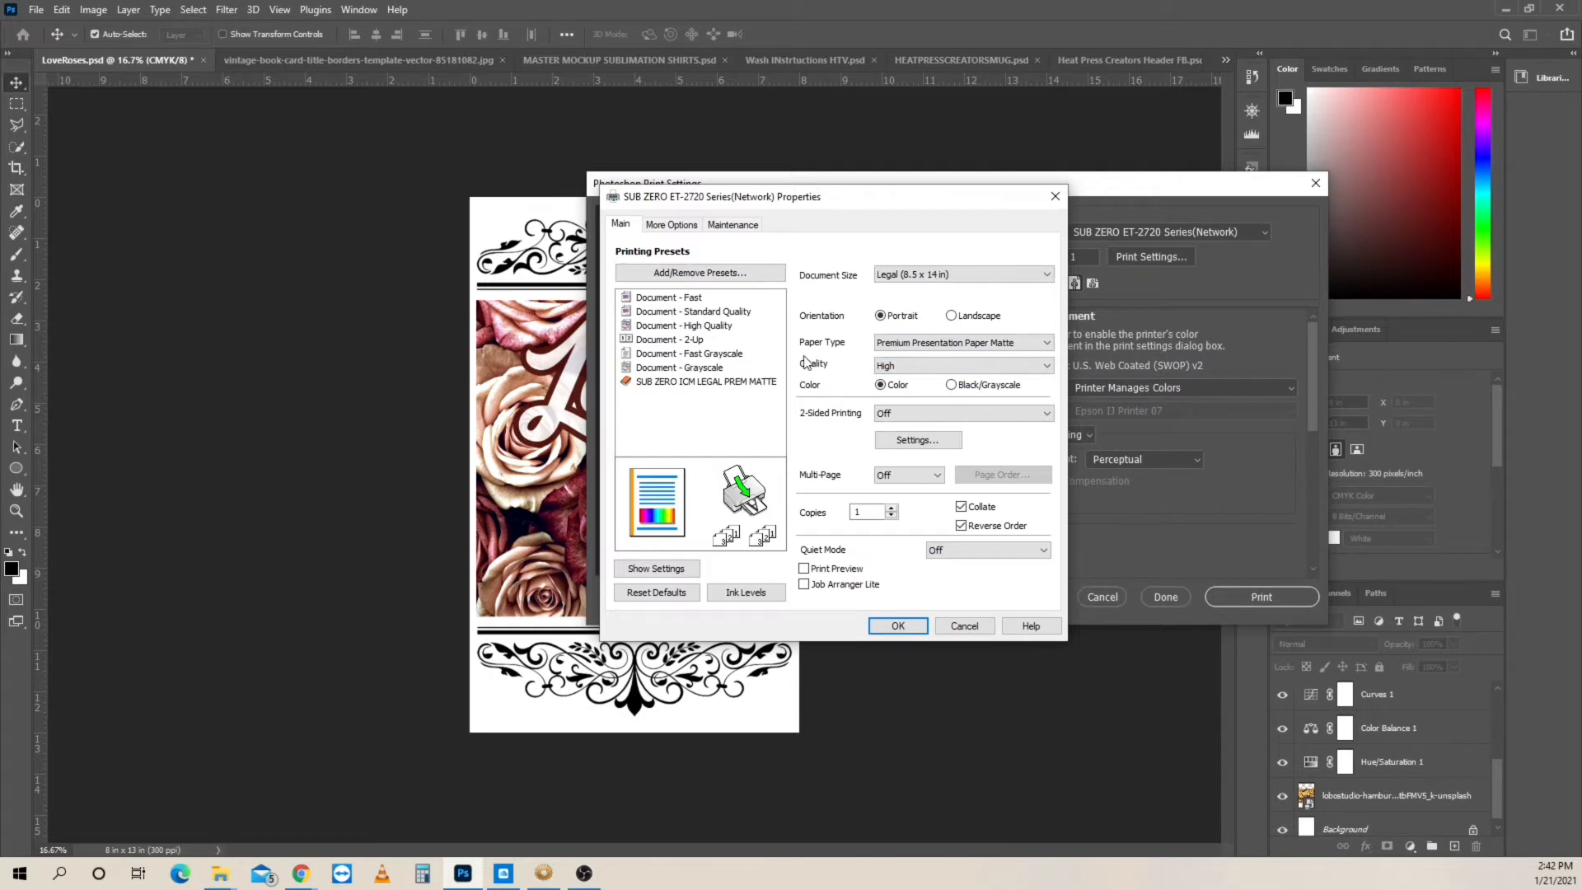
- Review the available document sizes and paper types in the printer's properties
mouse_move(739, 382)
left_click(1026, 282)
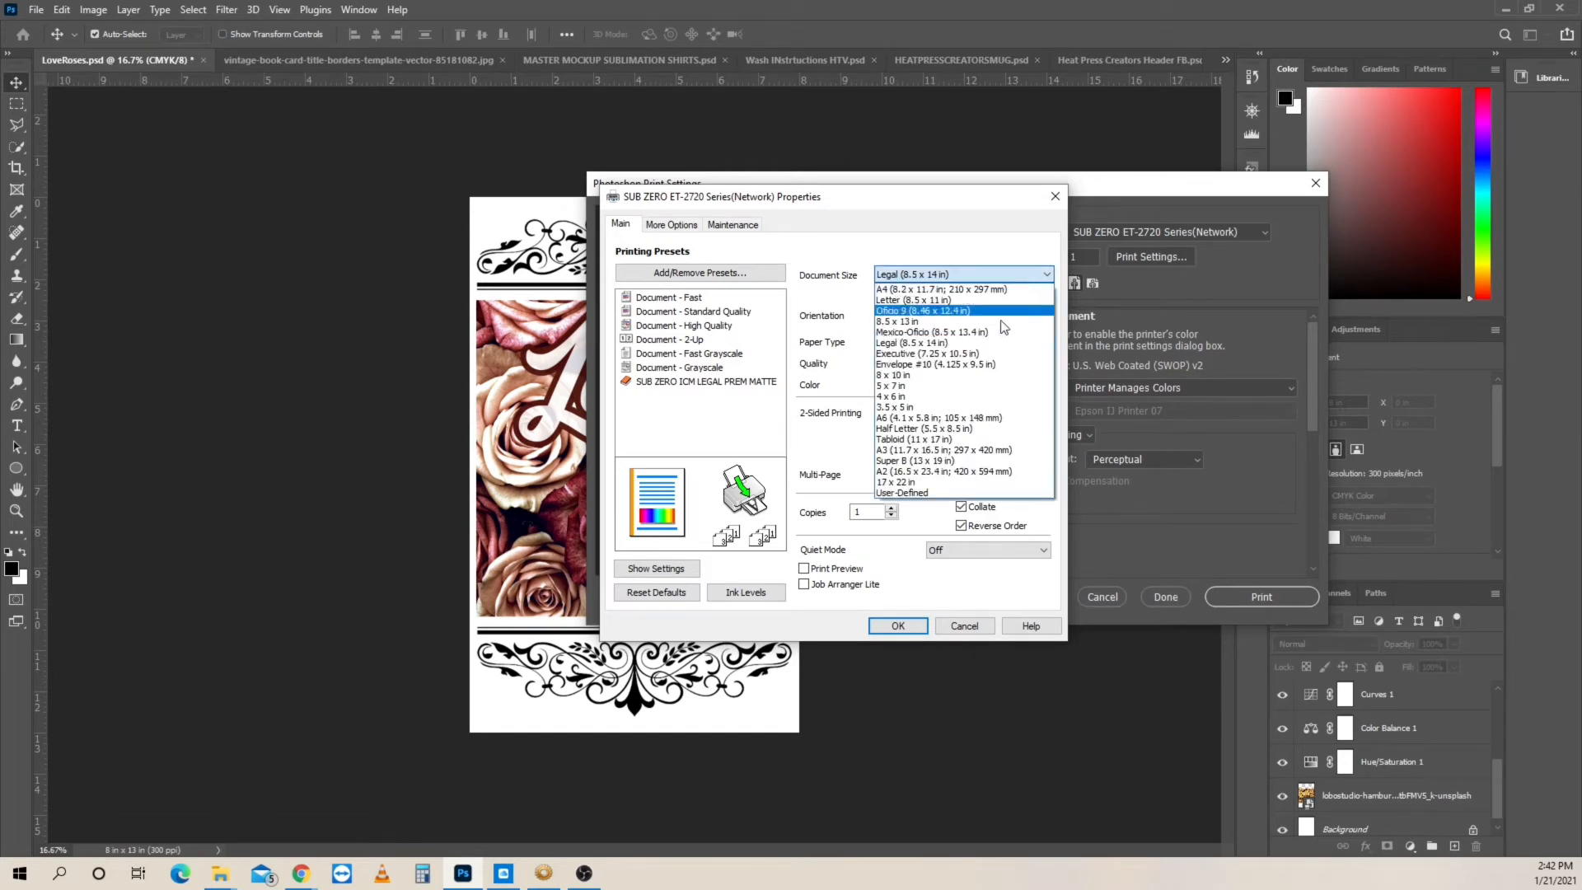
left_click(954, 249)
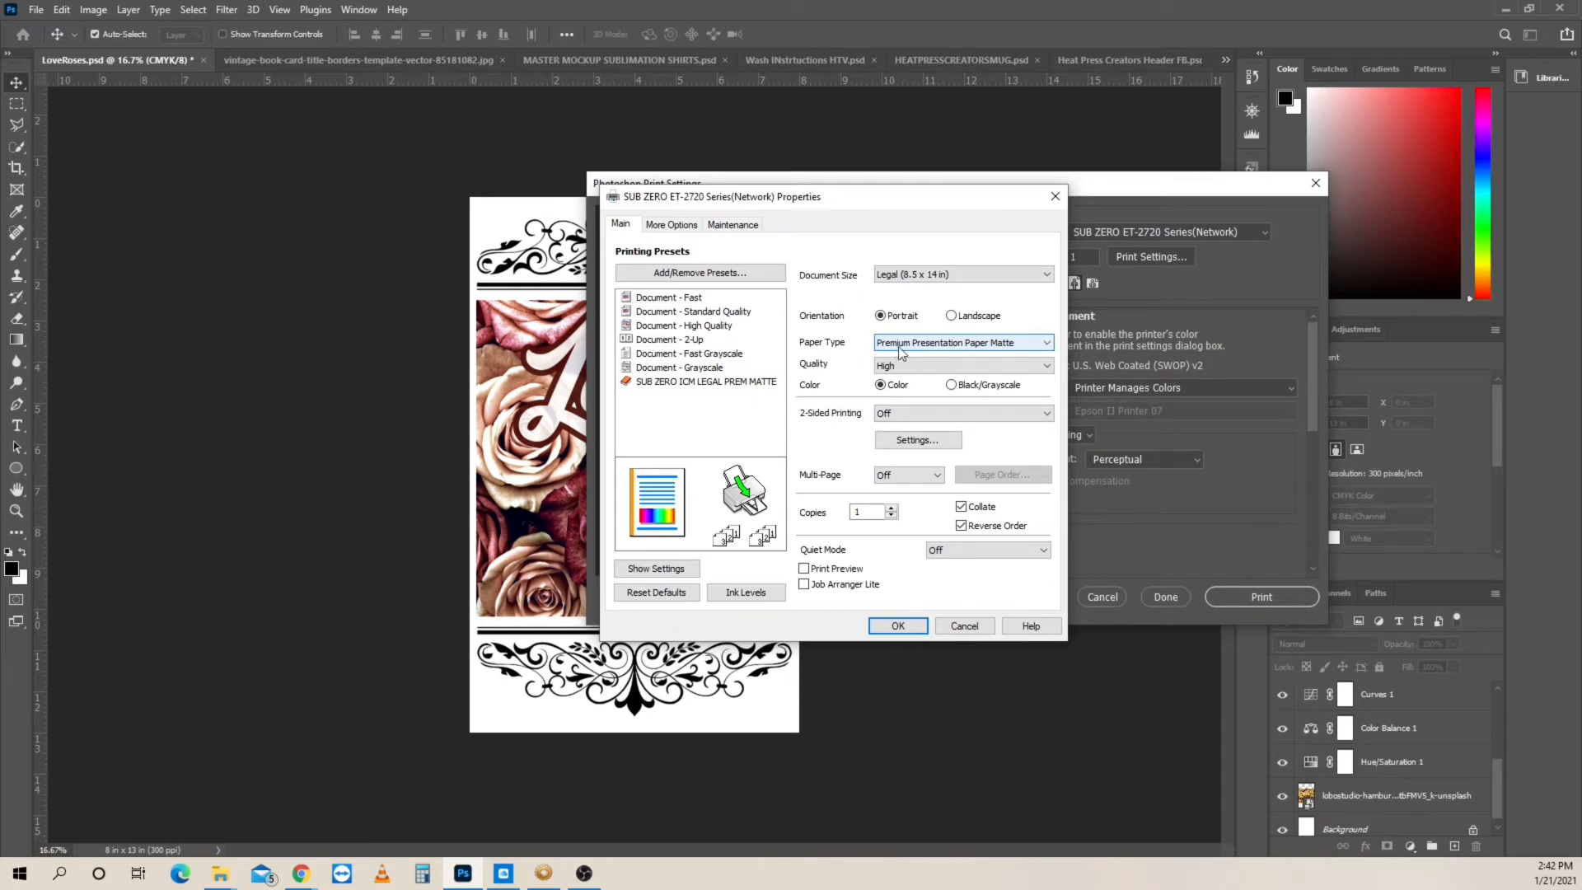
left_click(1050, 345)
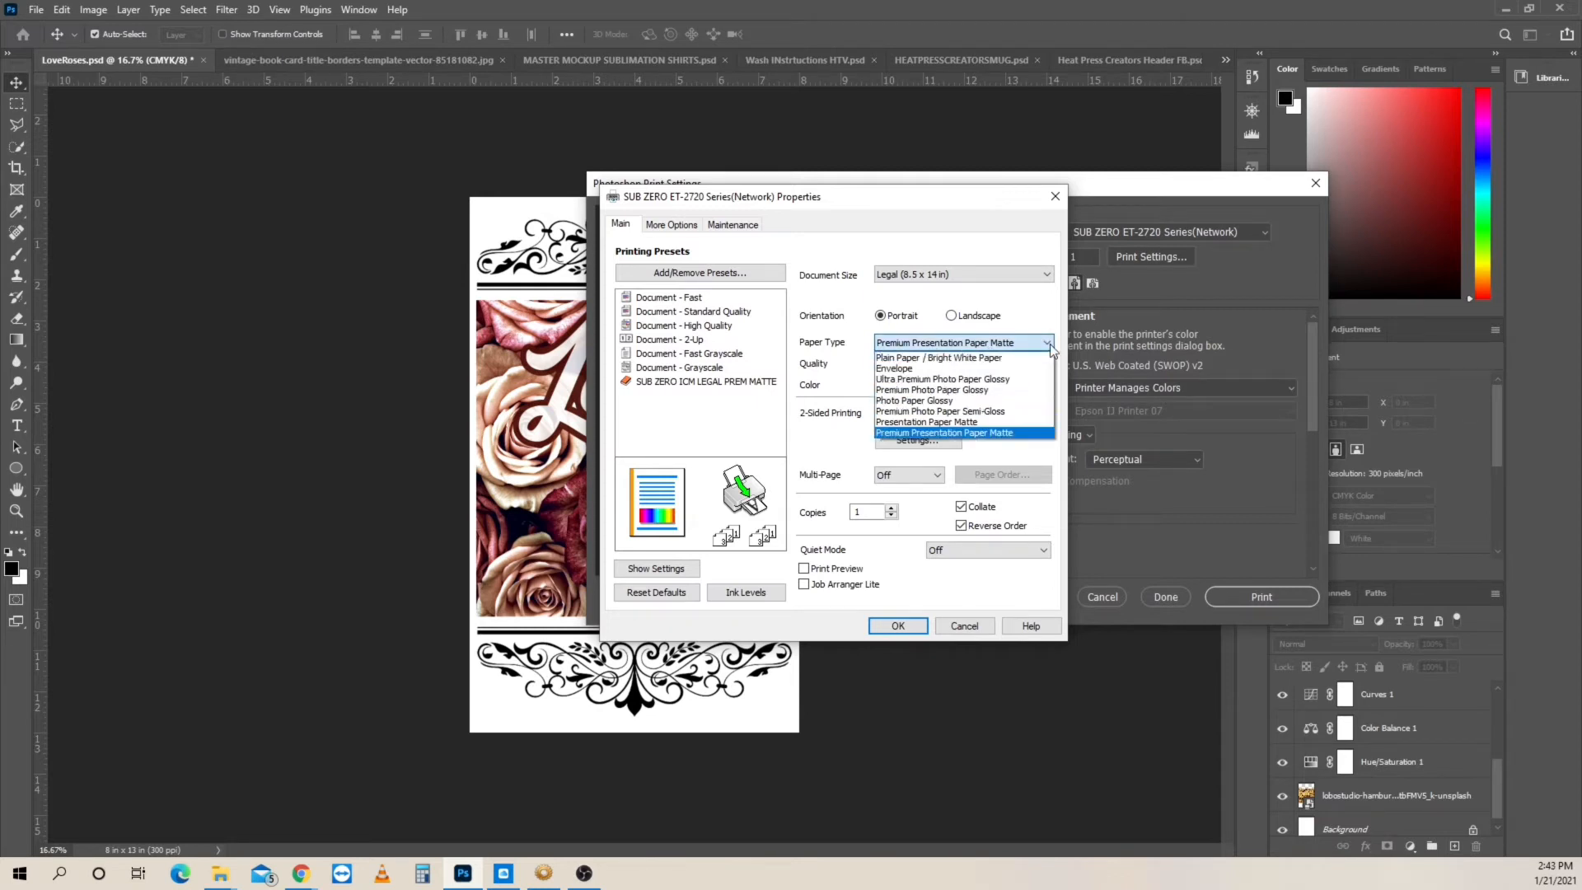
left_click(1050, 343)
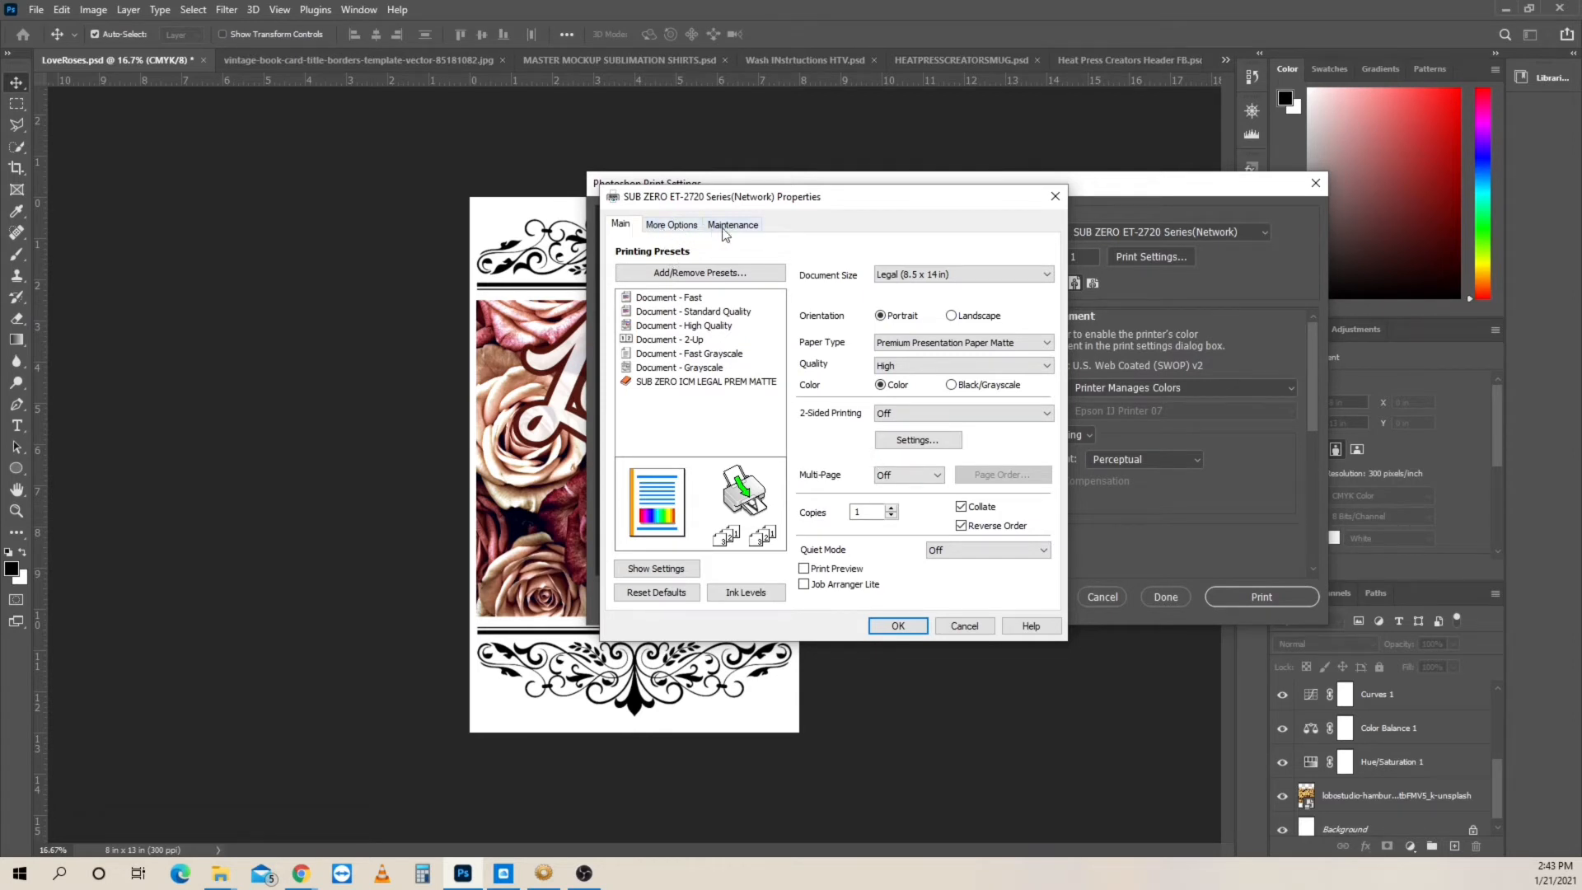
- Confirm ICM as the color management mode for the printer's custom color correction
left_click(682, 230)
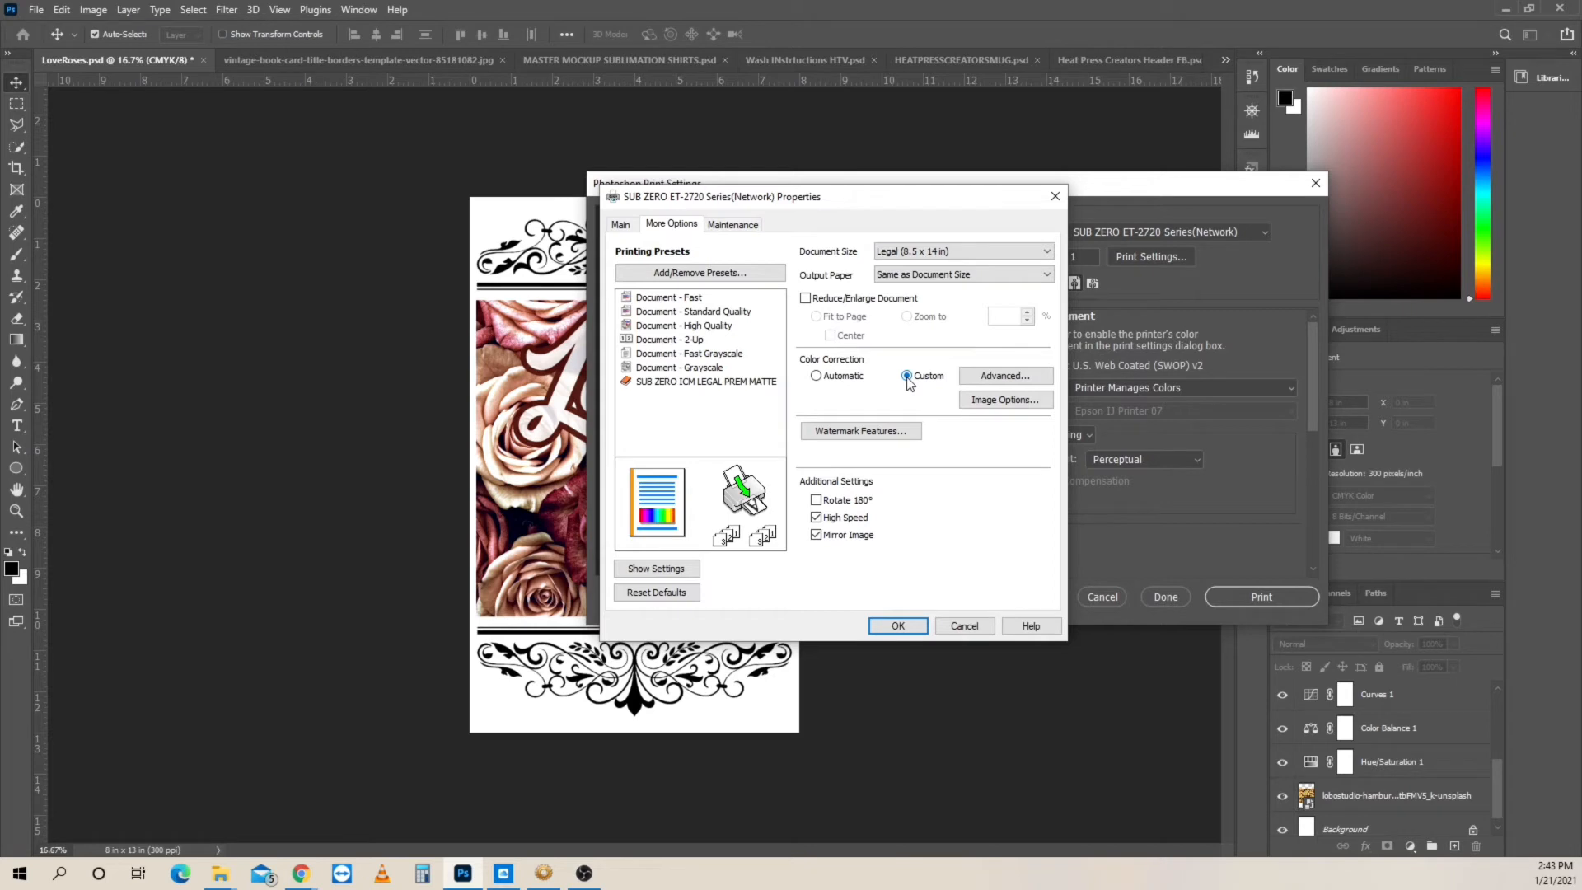
left_click(1017, 379)
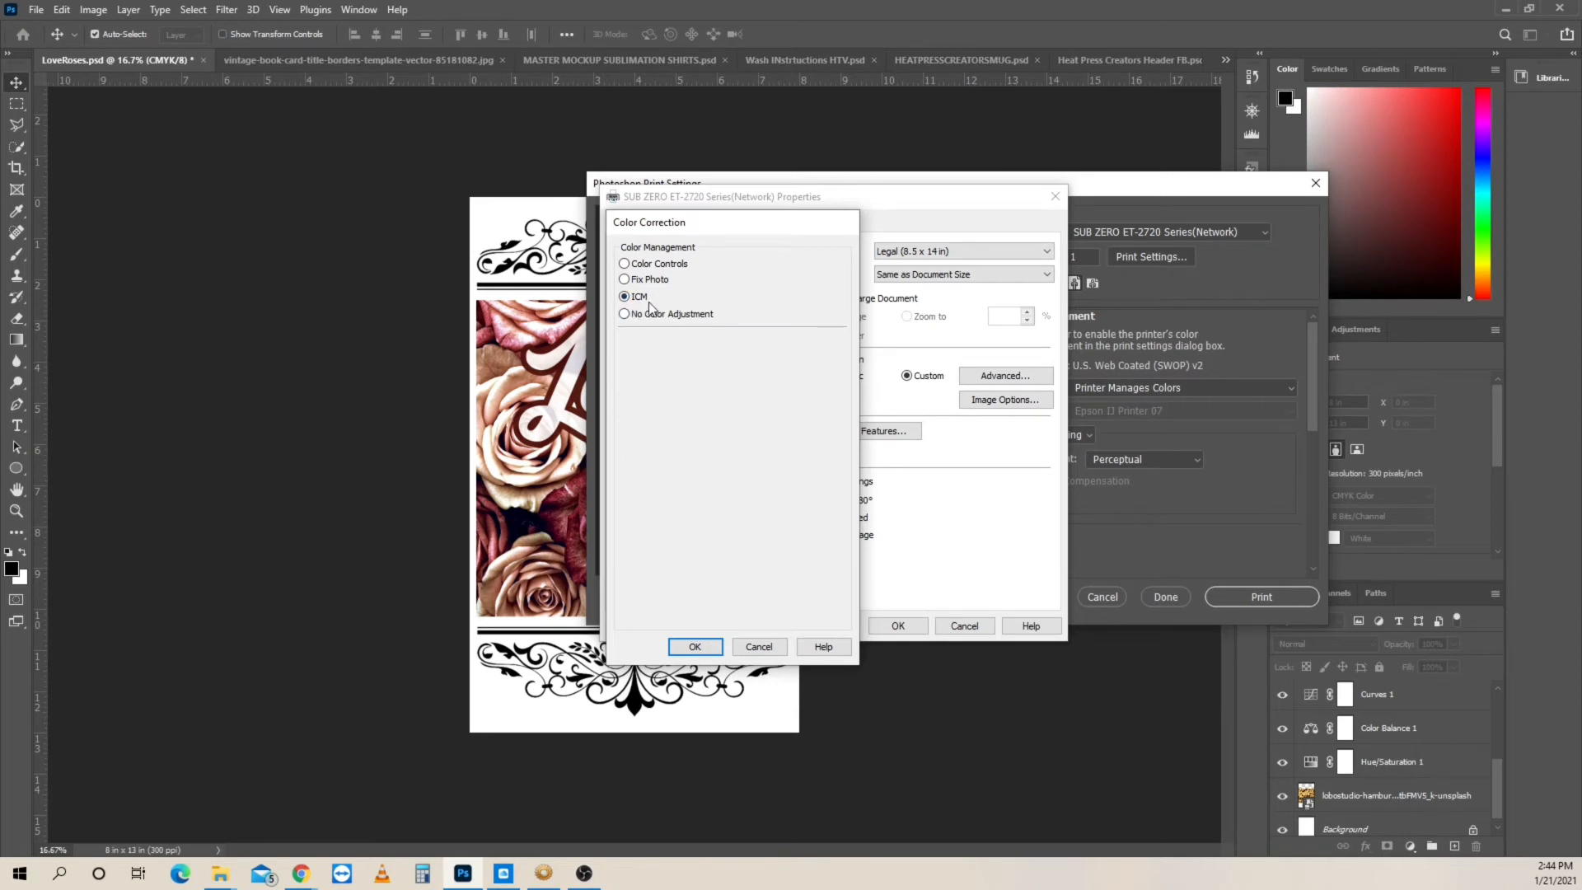
left_click(696, 647)
- Check the printer's image options and recheck its advanced color correction settings without changing them
left_click(1005, 400)
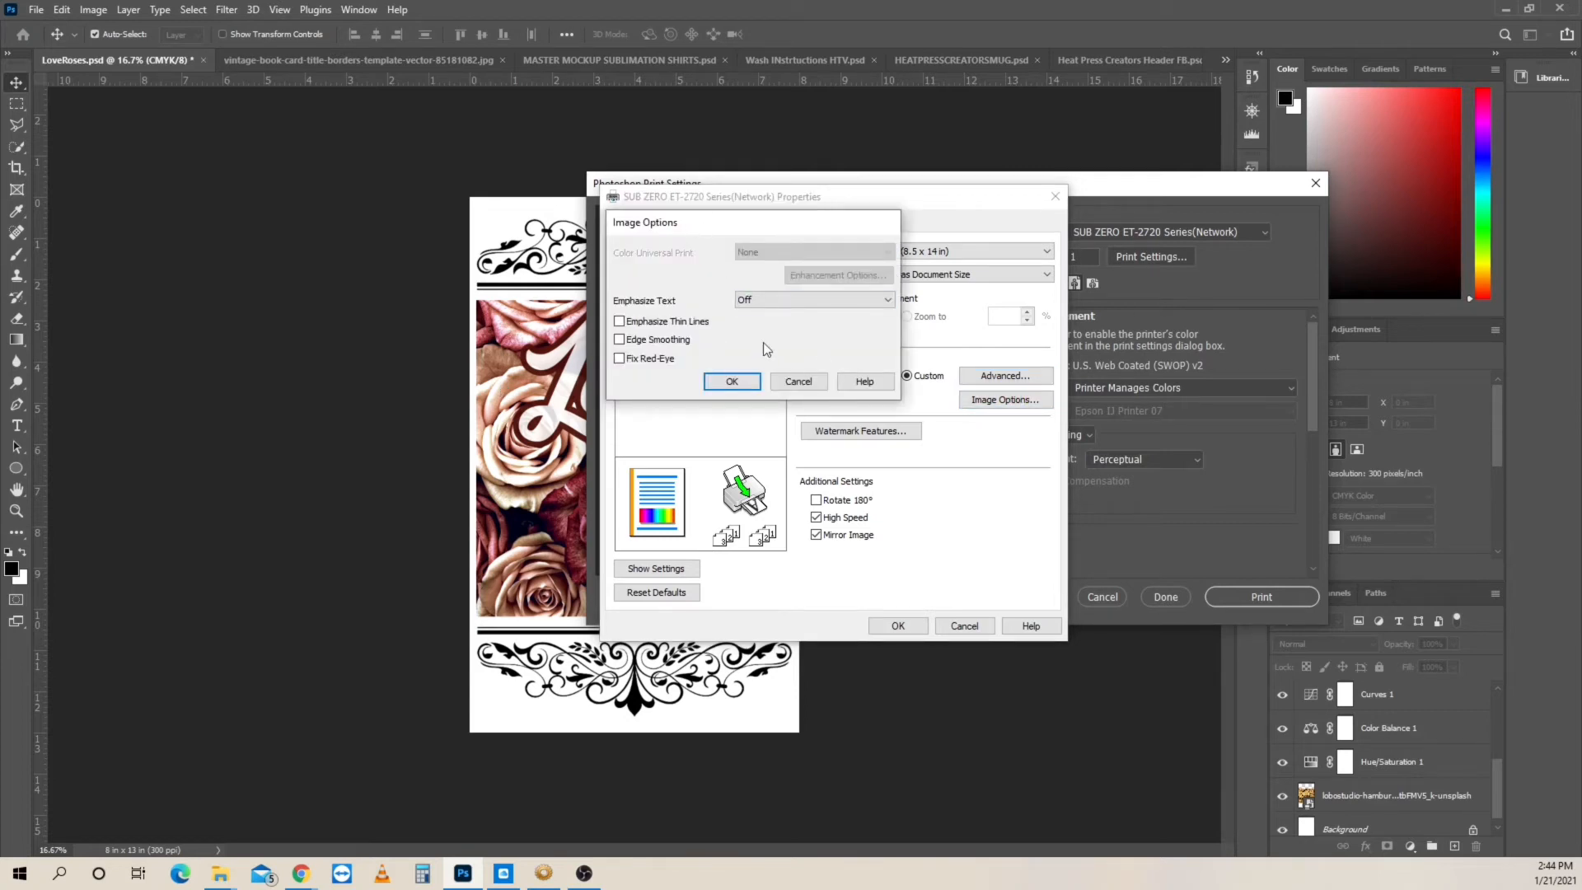
left_click(798, 383)
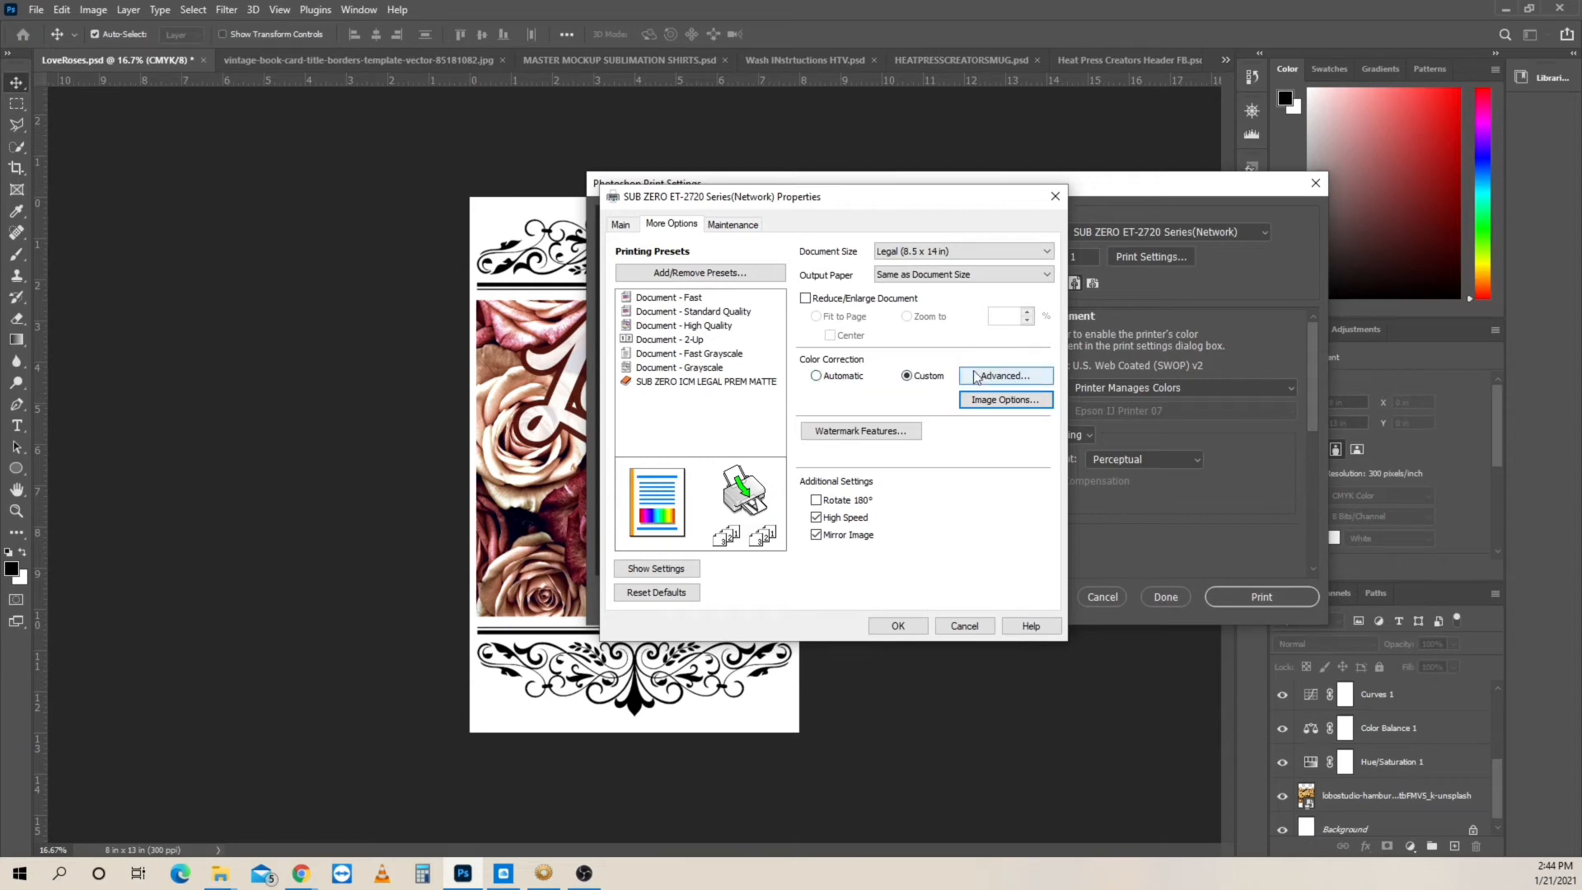
left_click(1021, 378)
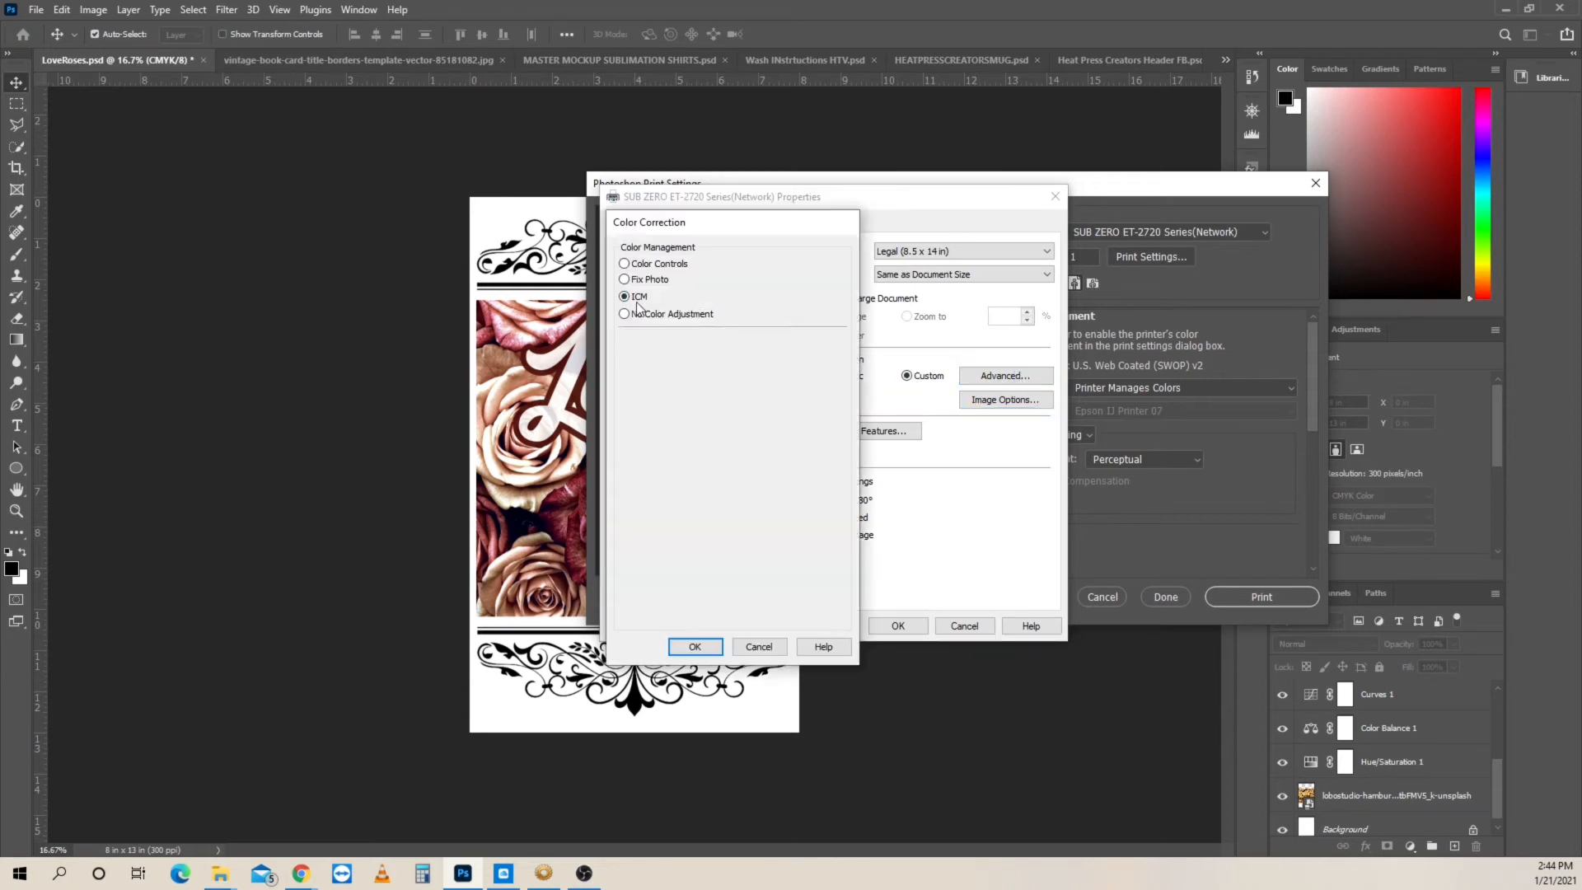
left_click(757, 647)
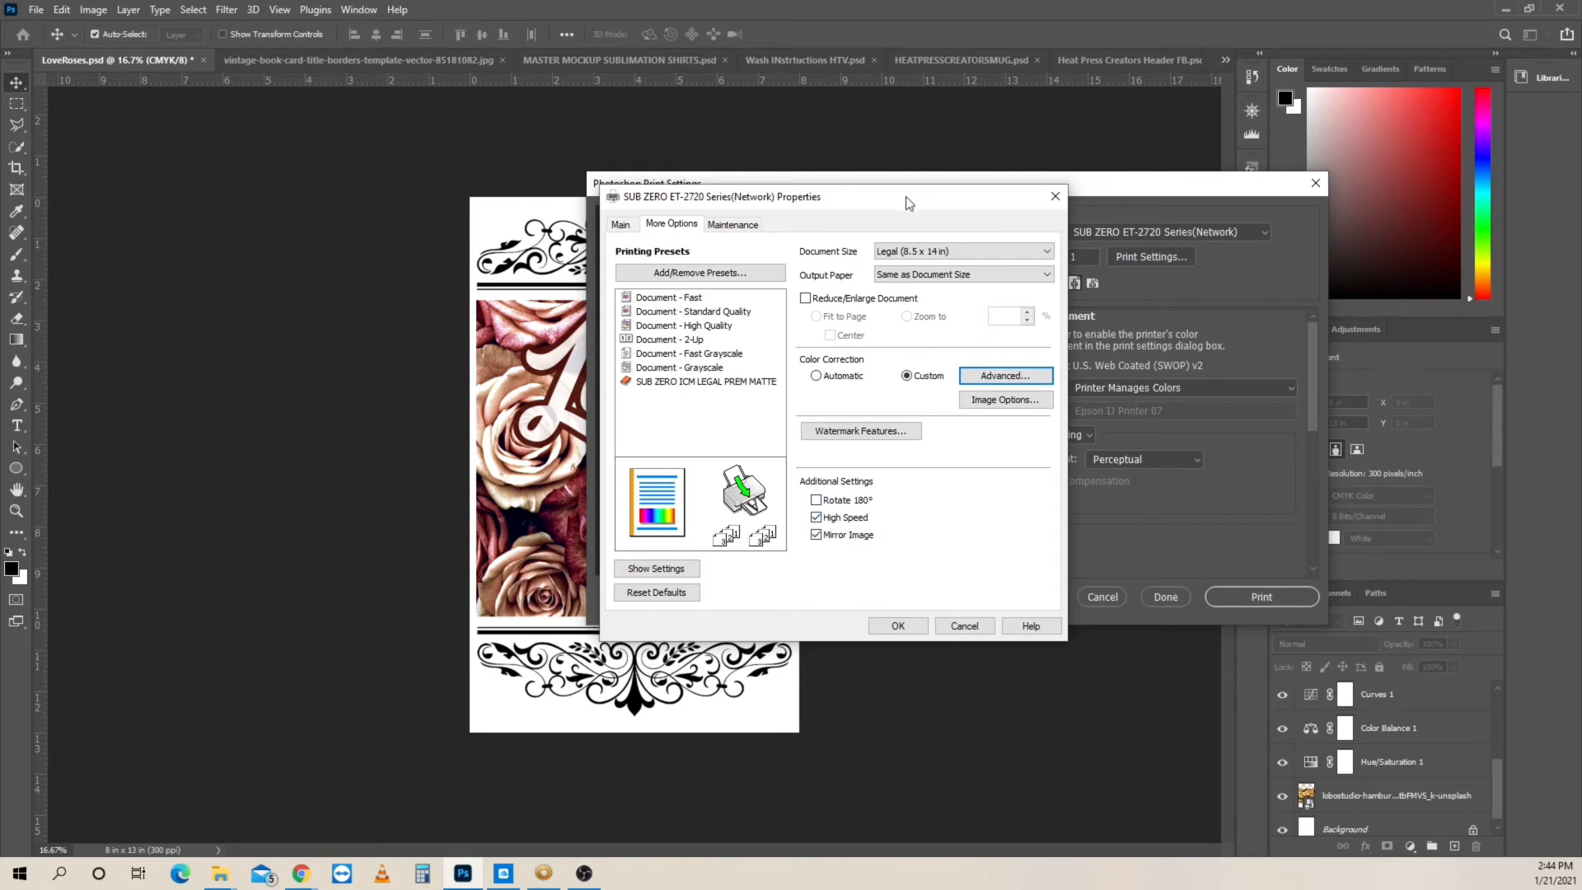
- Look over the printer's maintenance utilities and return to its main print settings
left_click_drag(907, 196, 957, 194)
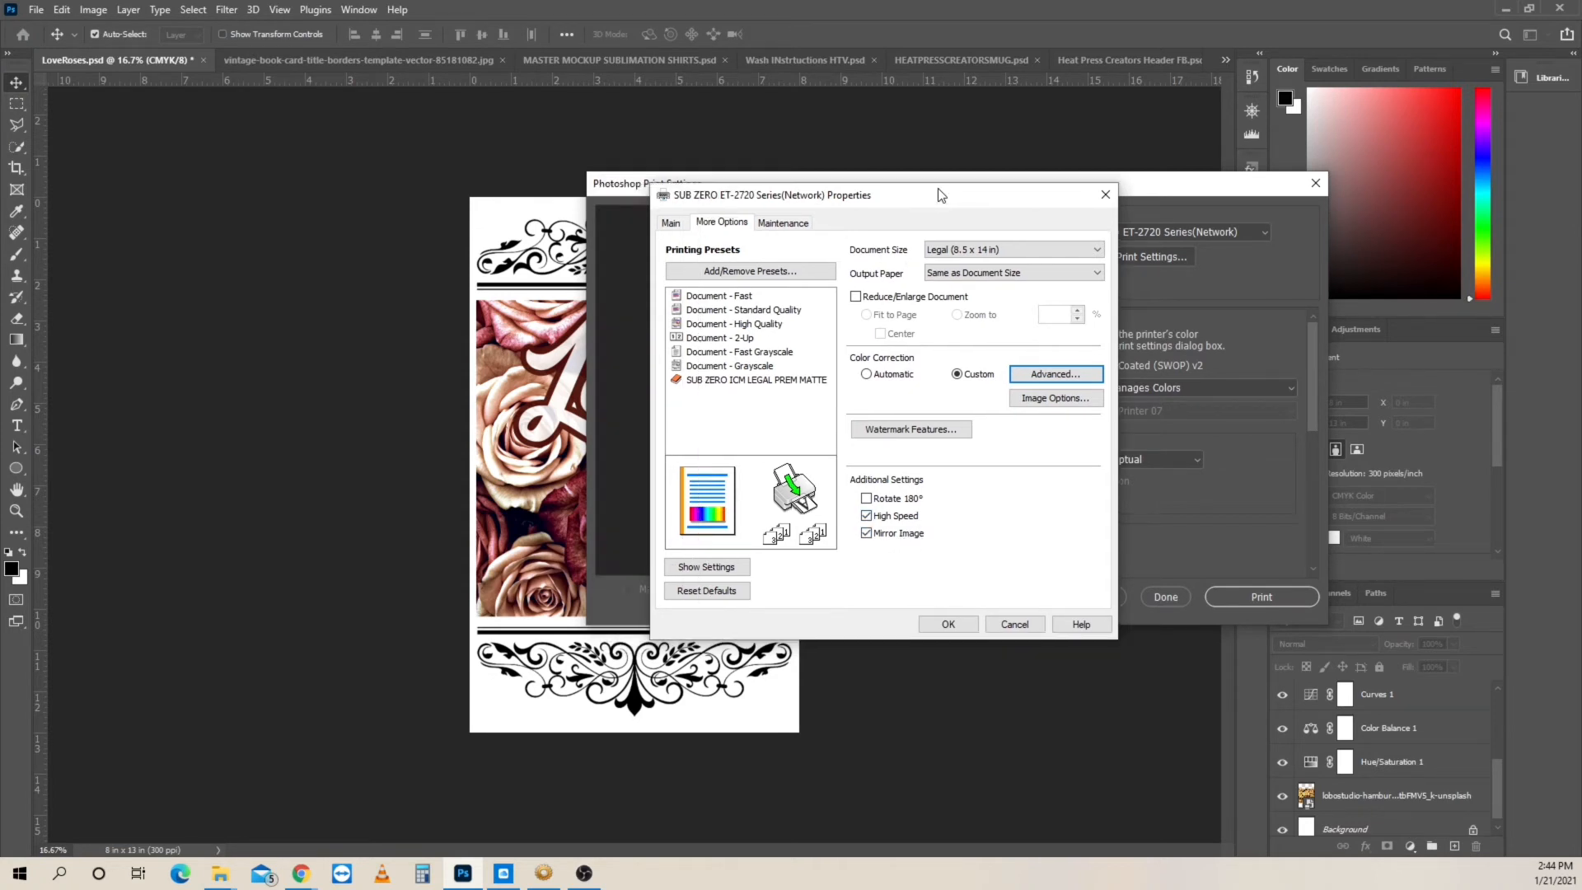
left_click(886, 177)
left_click(792, 225)
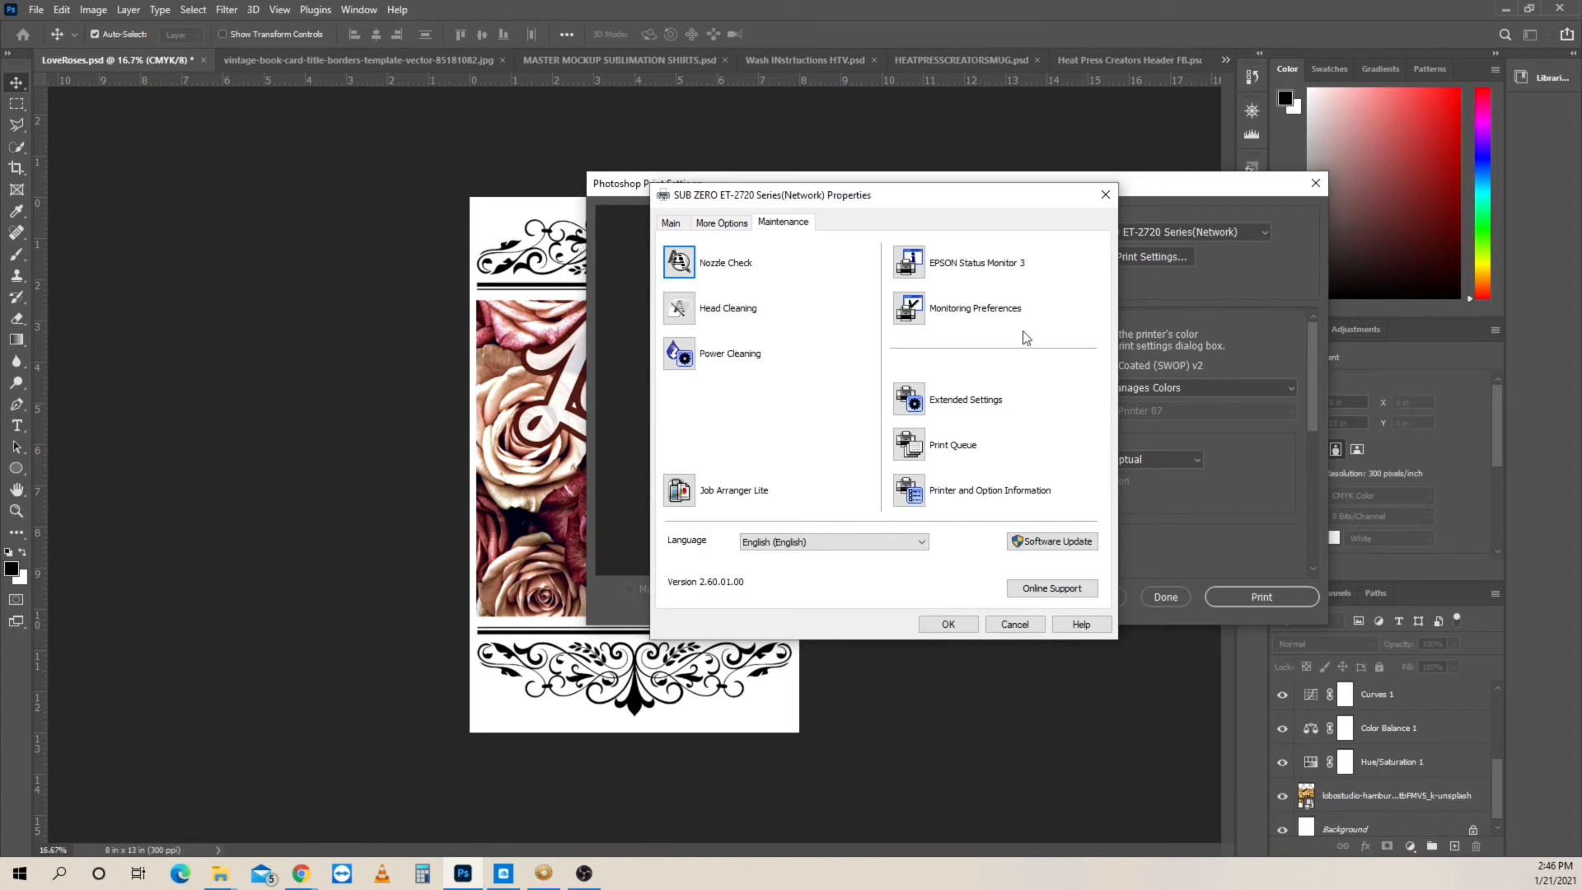
left_click(672, 224)
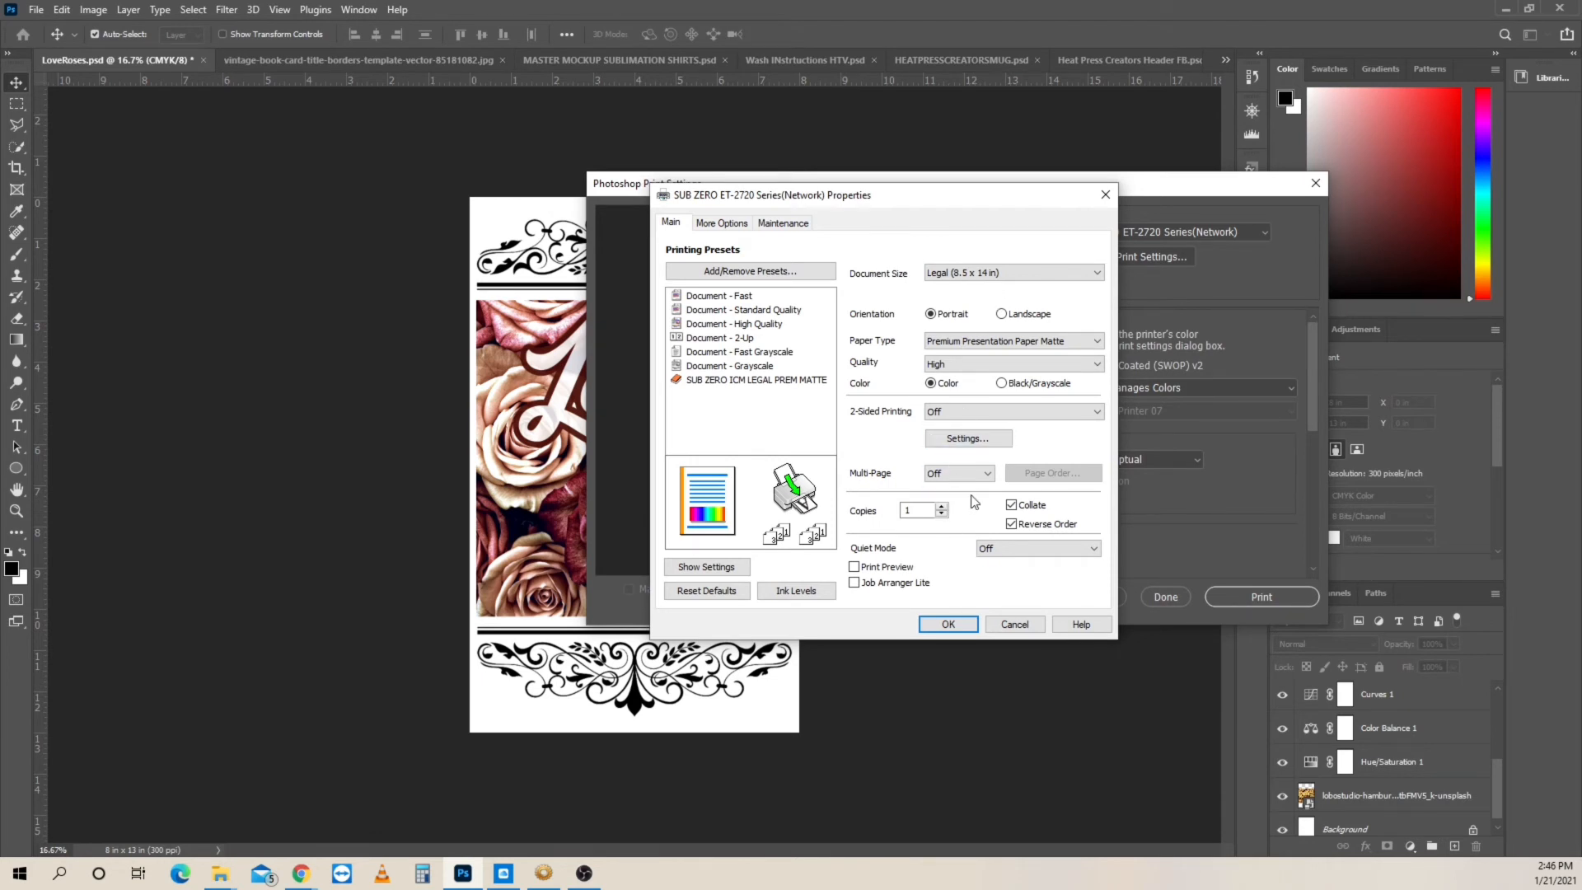
- Save the current printer settings as a new preset named SUB LEGAL TEST with a blue icon
left_click(743, 276)
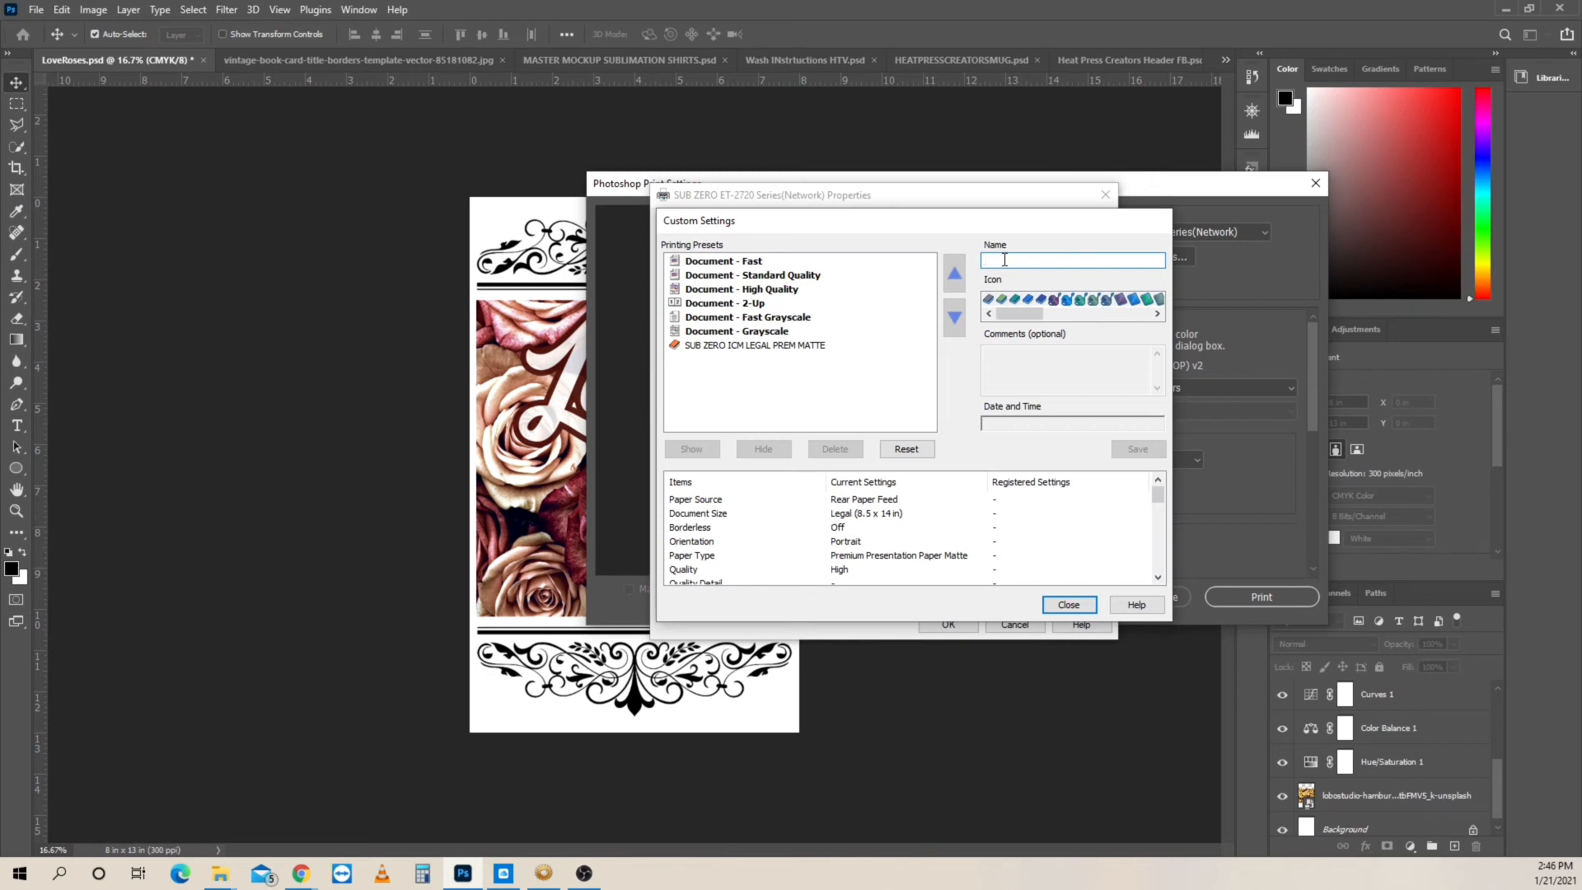
type("SUB ")
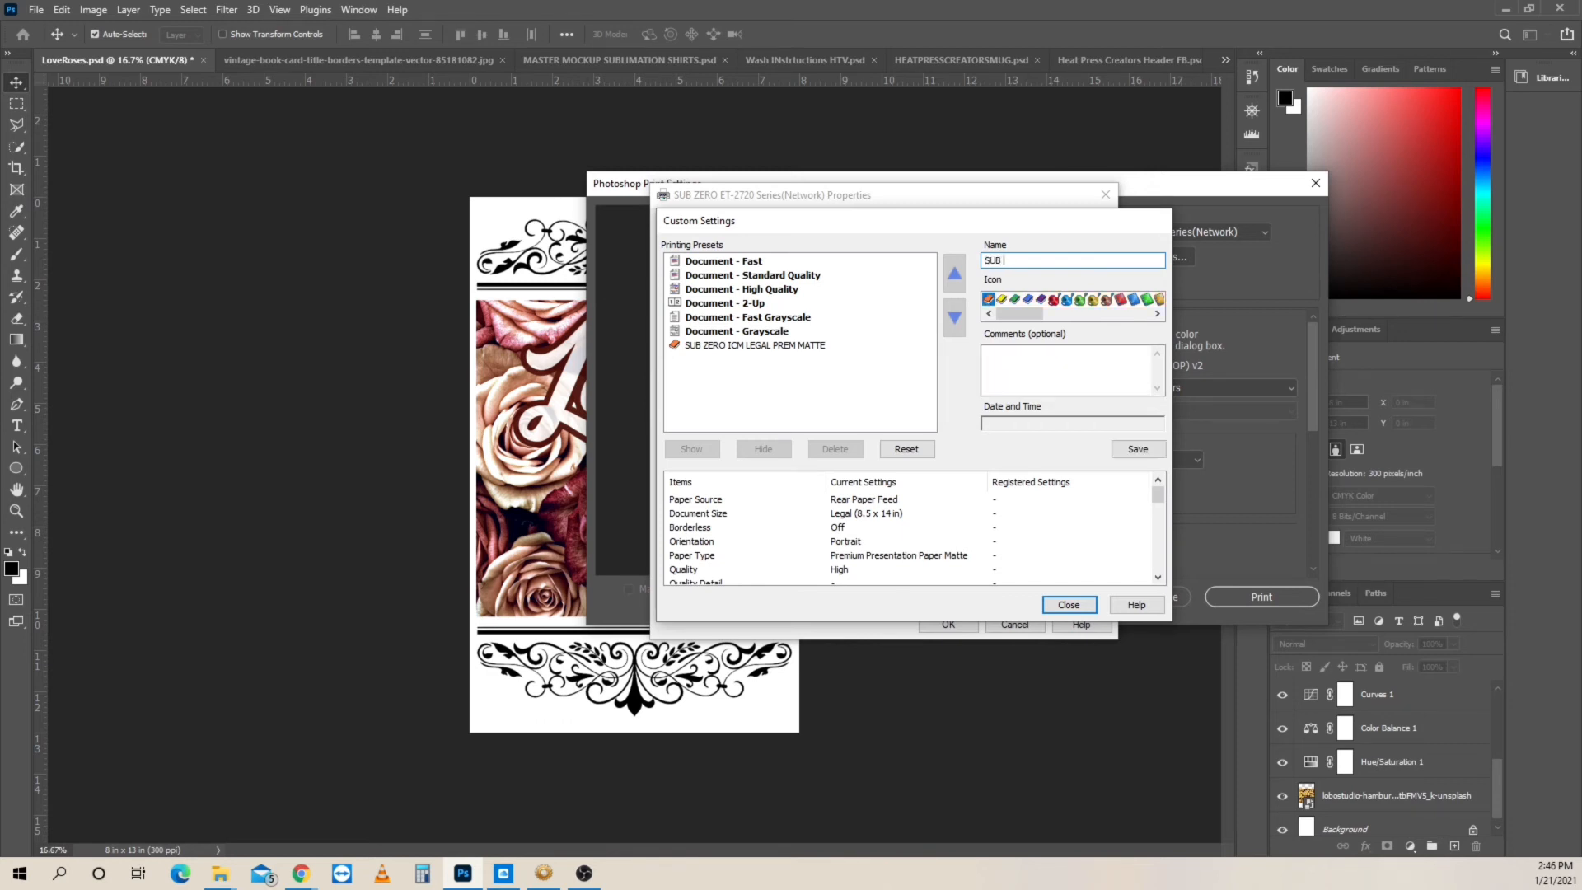
type("LEGAL TEST")
left_click(1101, 362)
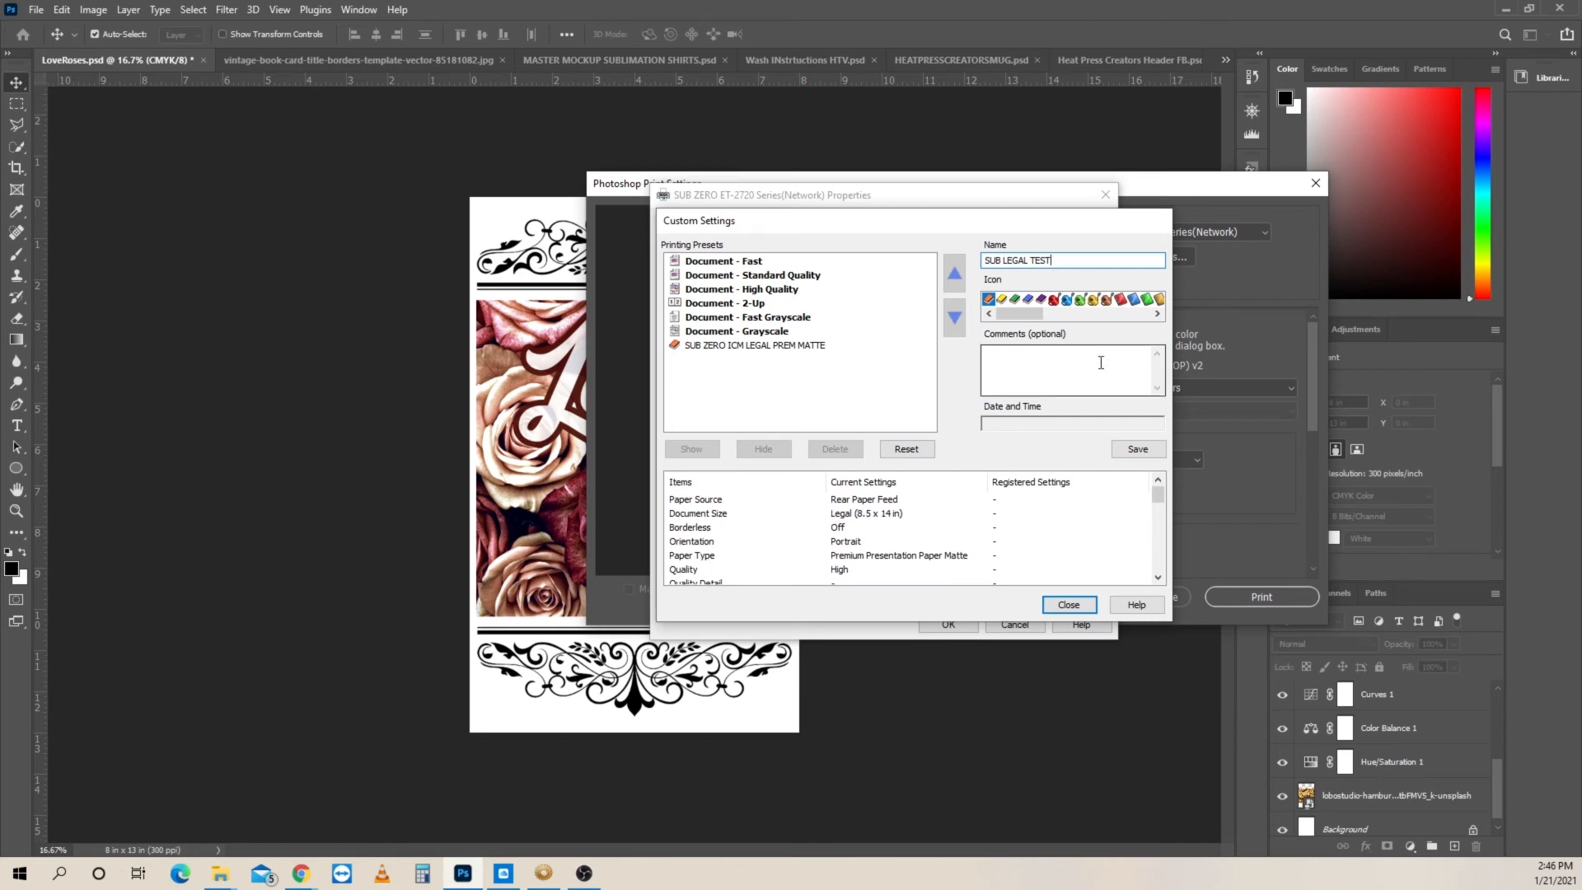
left_click(1108, 301)
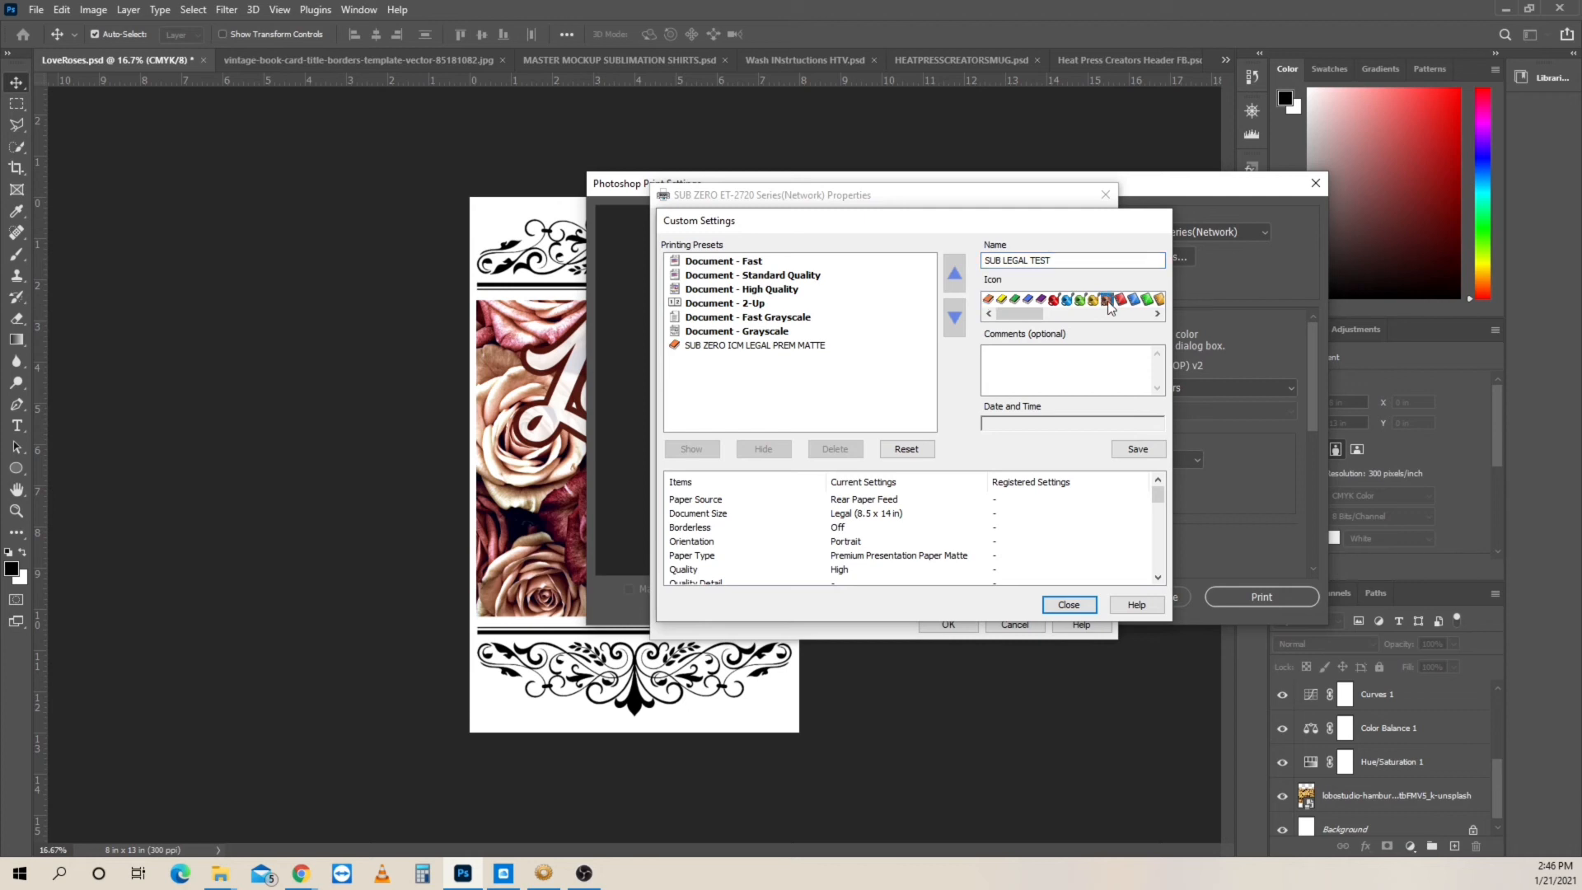
left_click(1068, 299)
left_click(1142, 454)
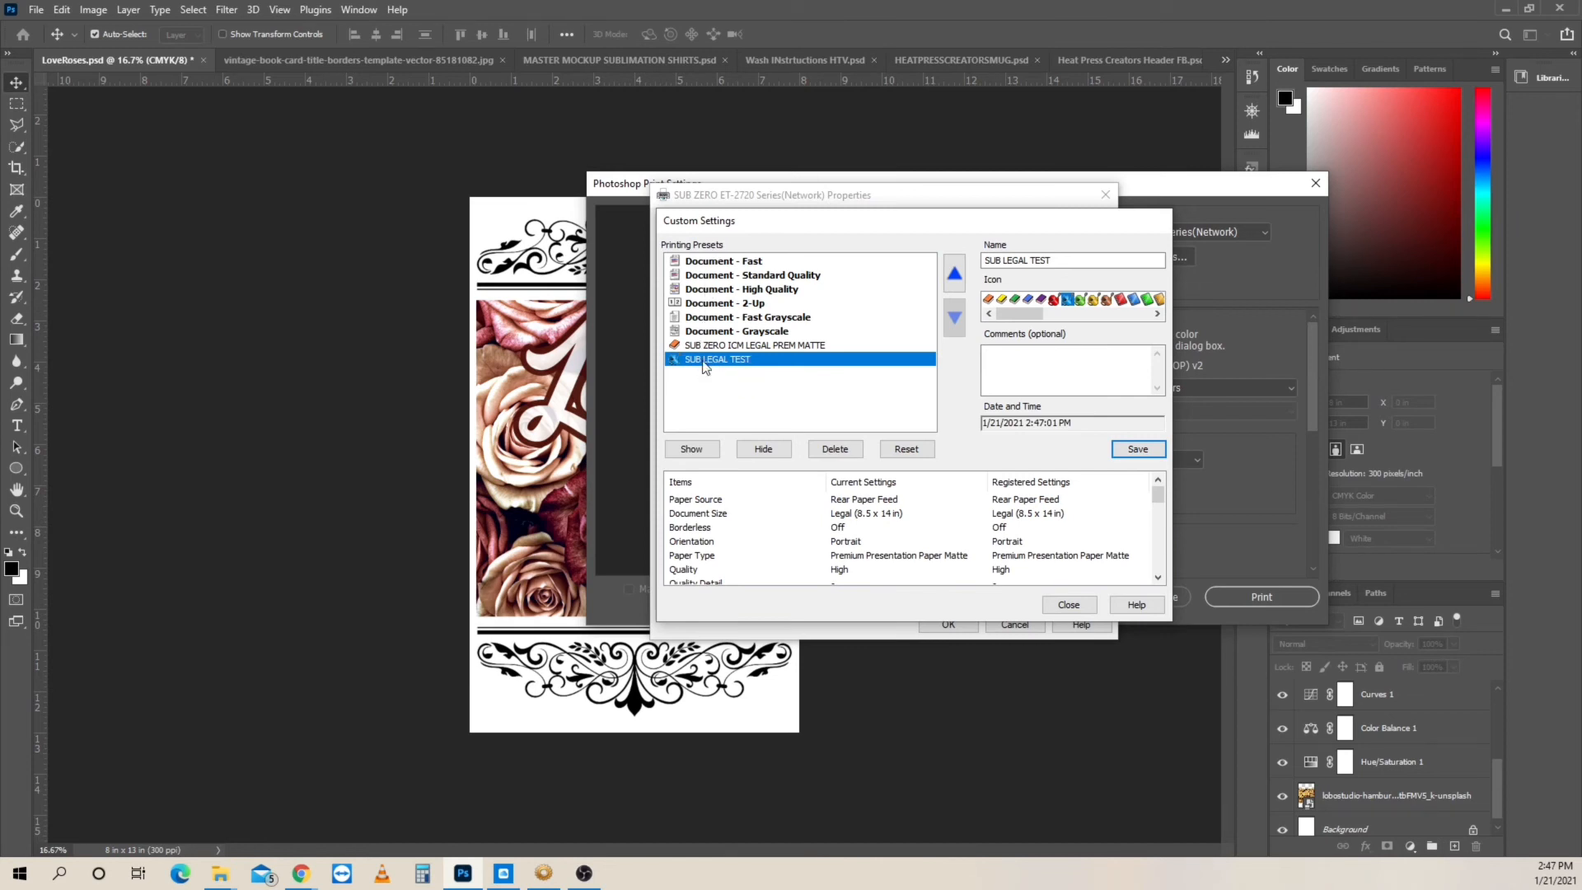
left_click(1069, 605)
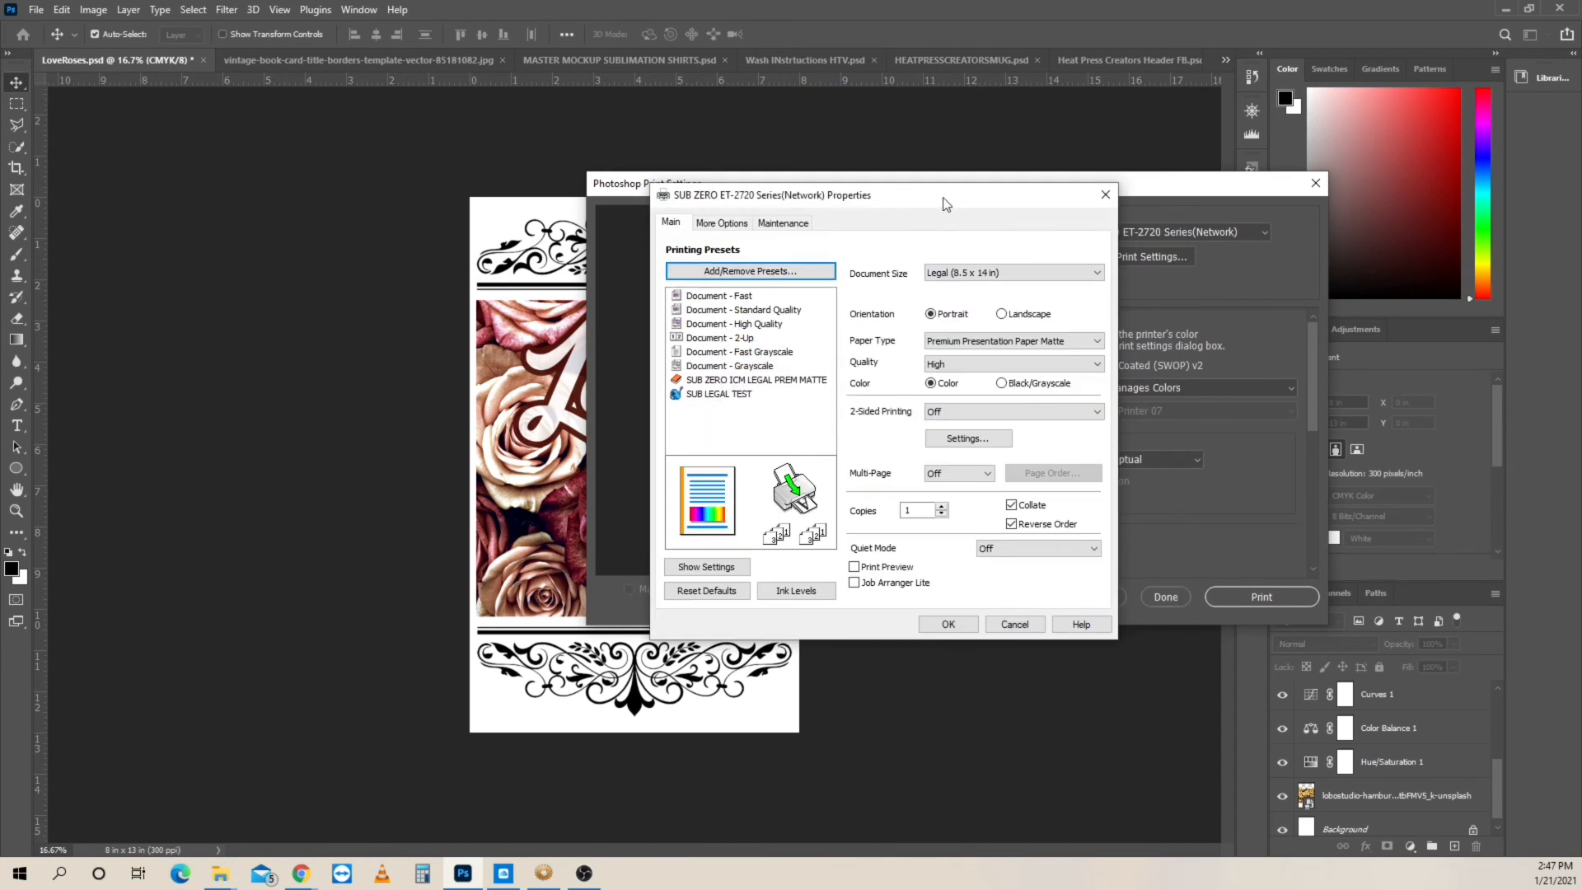
- Apply the SUB ZERO ICM LEGAL PREM MATTE preset in the printer's properties and print the design
left_click(1026, 626)
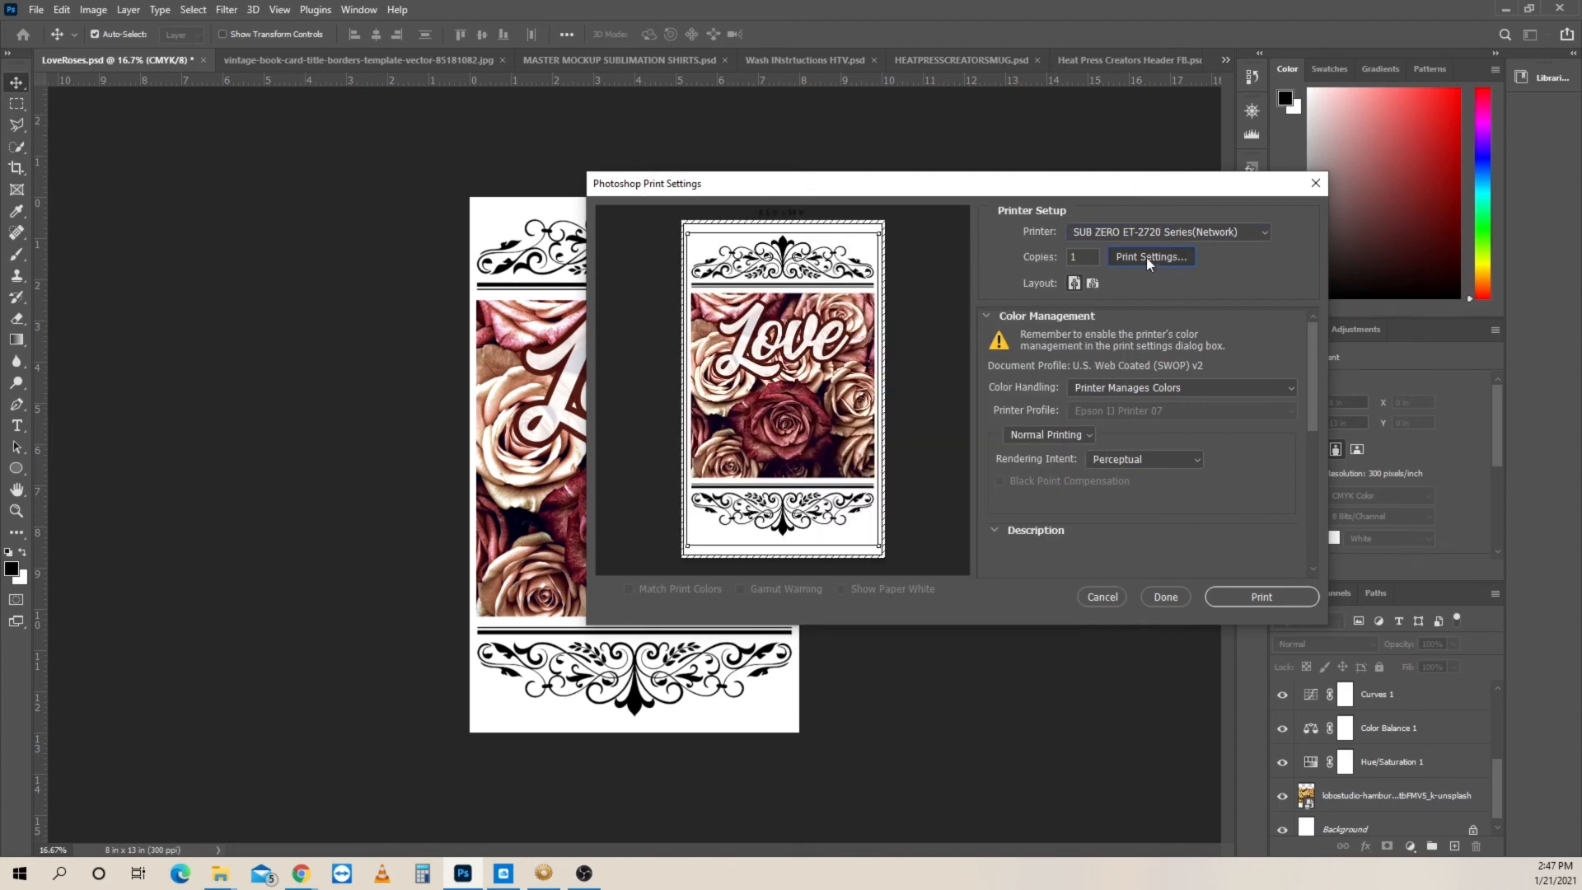
left_click(1148, 258)
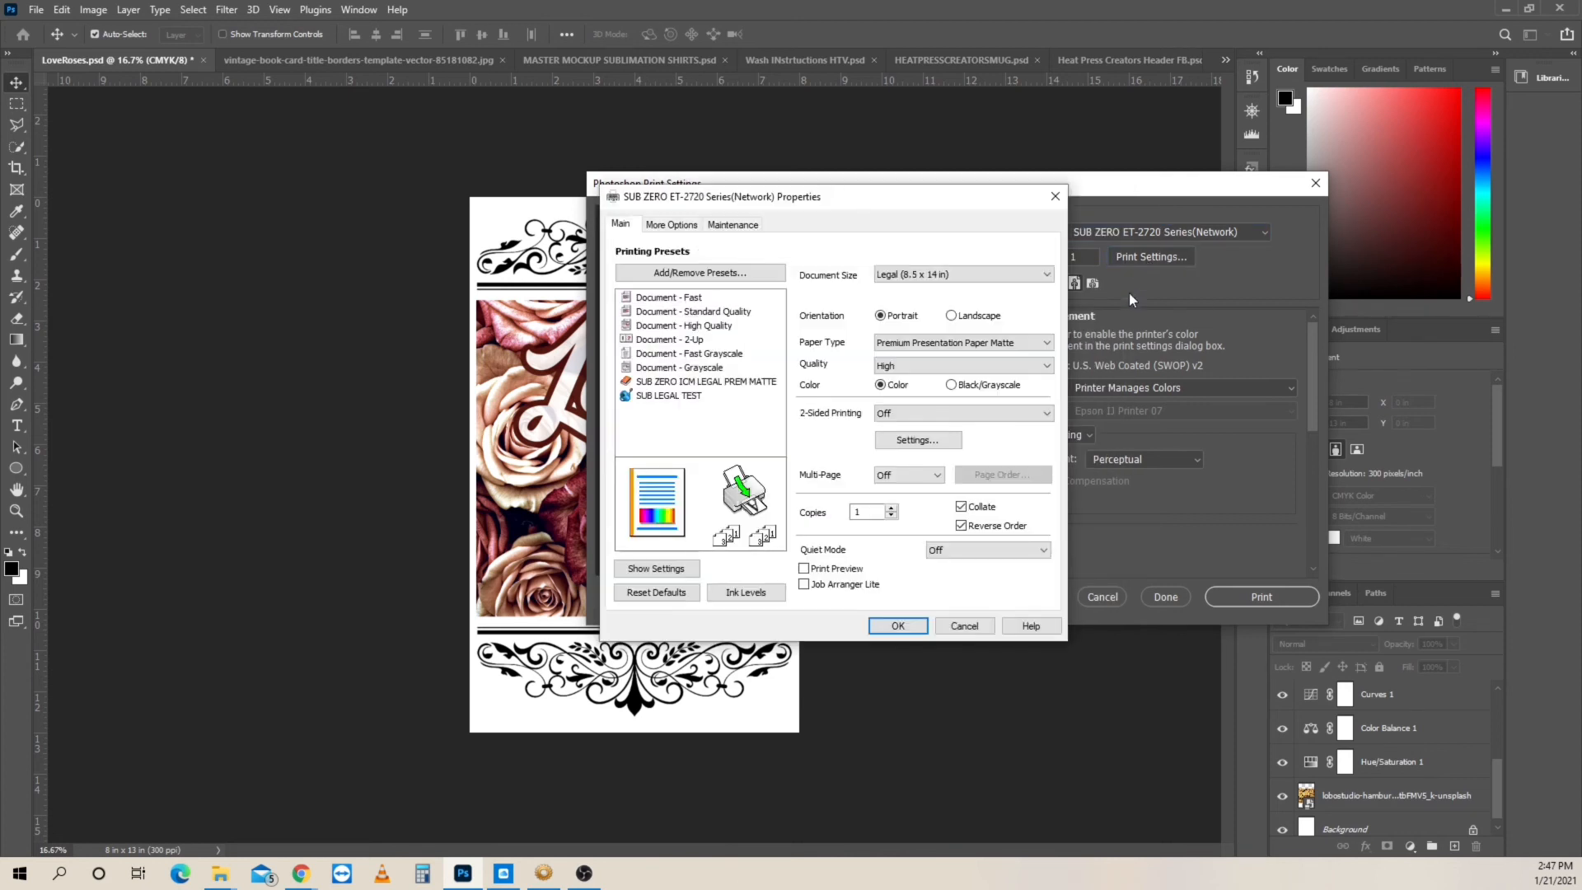
left_click(665, 399)
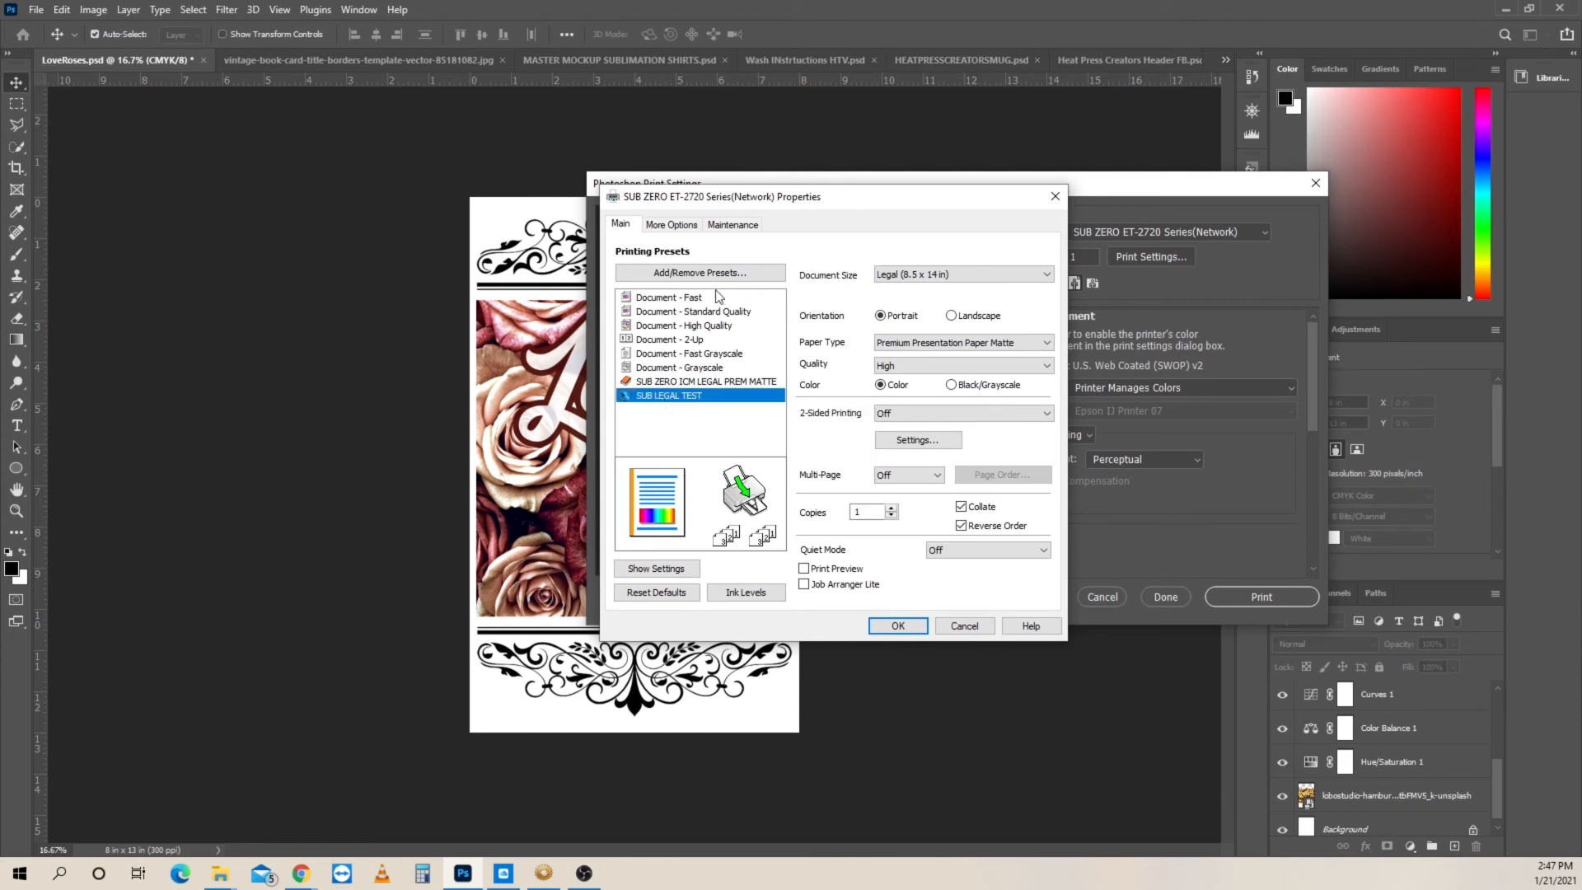
left_click(669, 383)
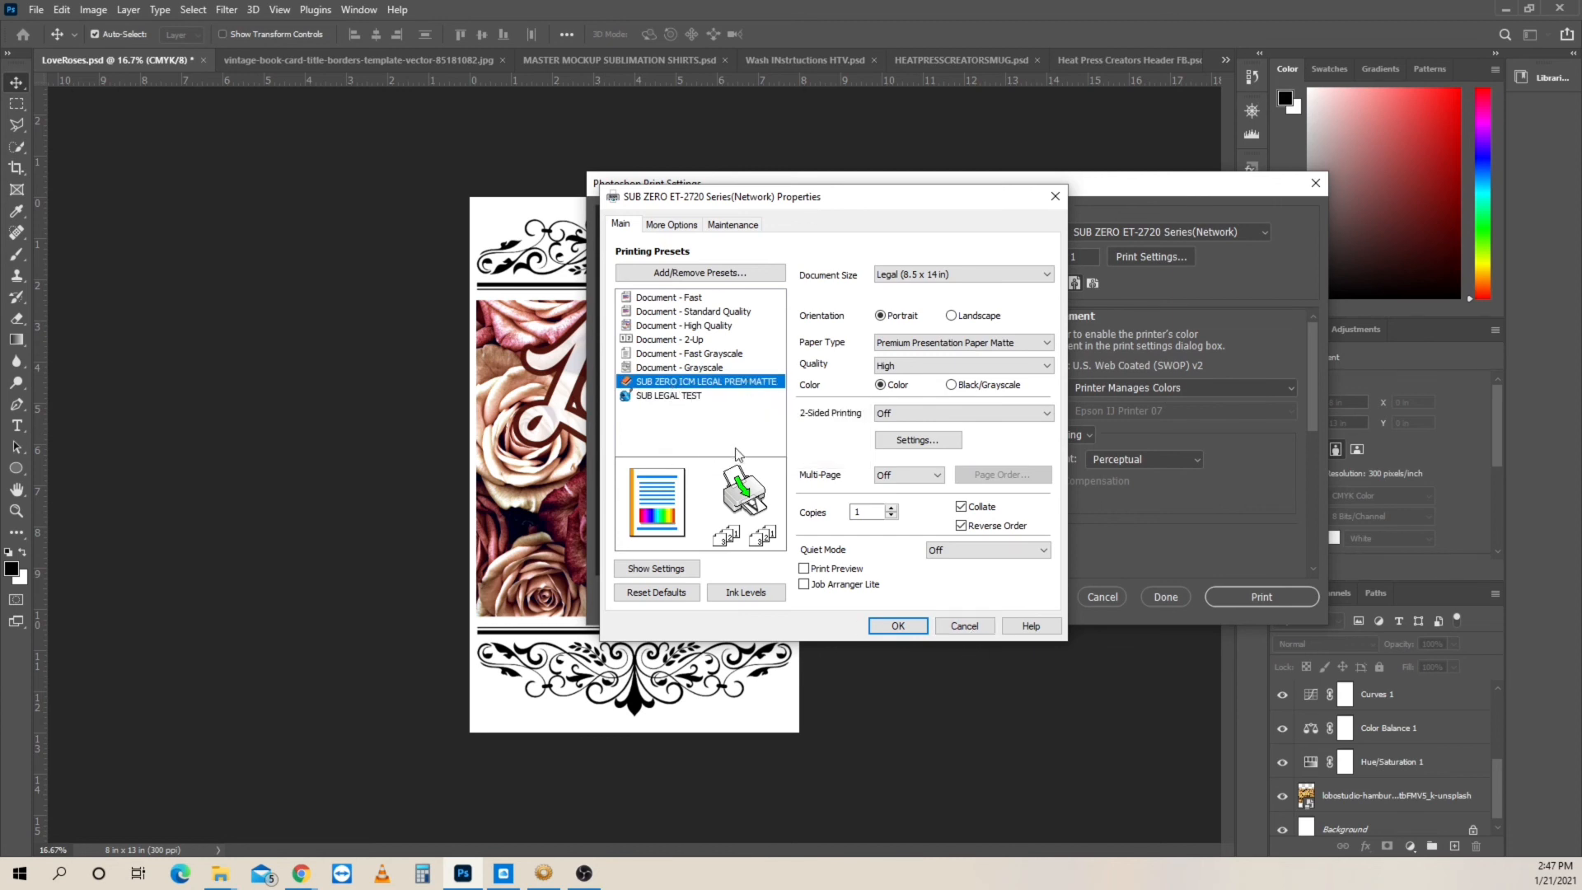
left_click(896, 627)
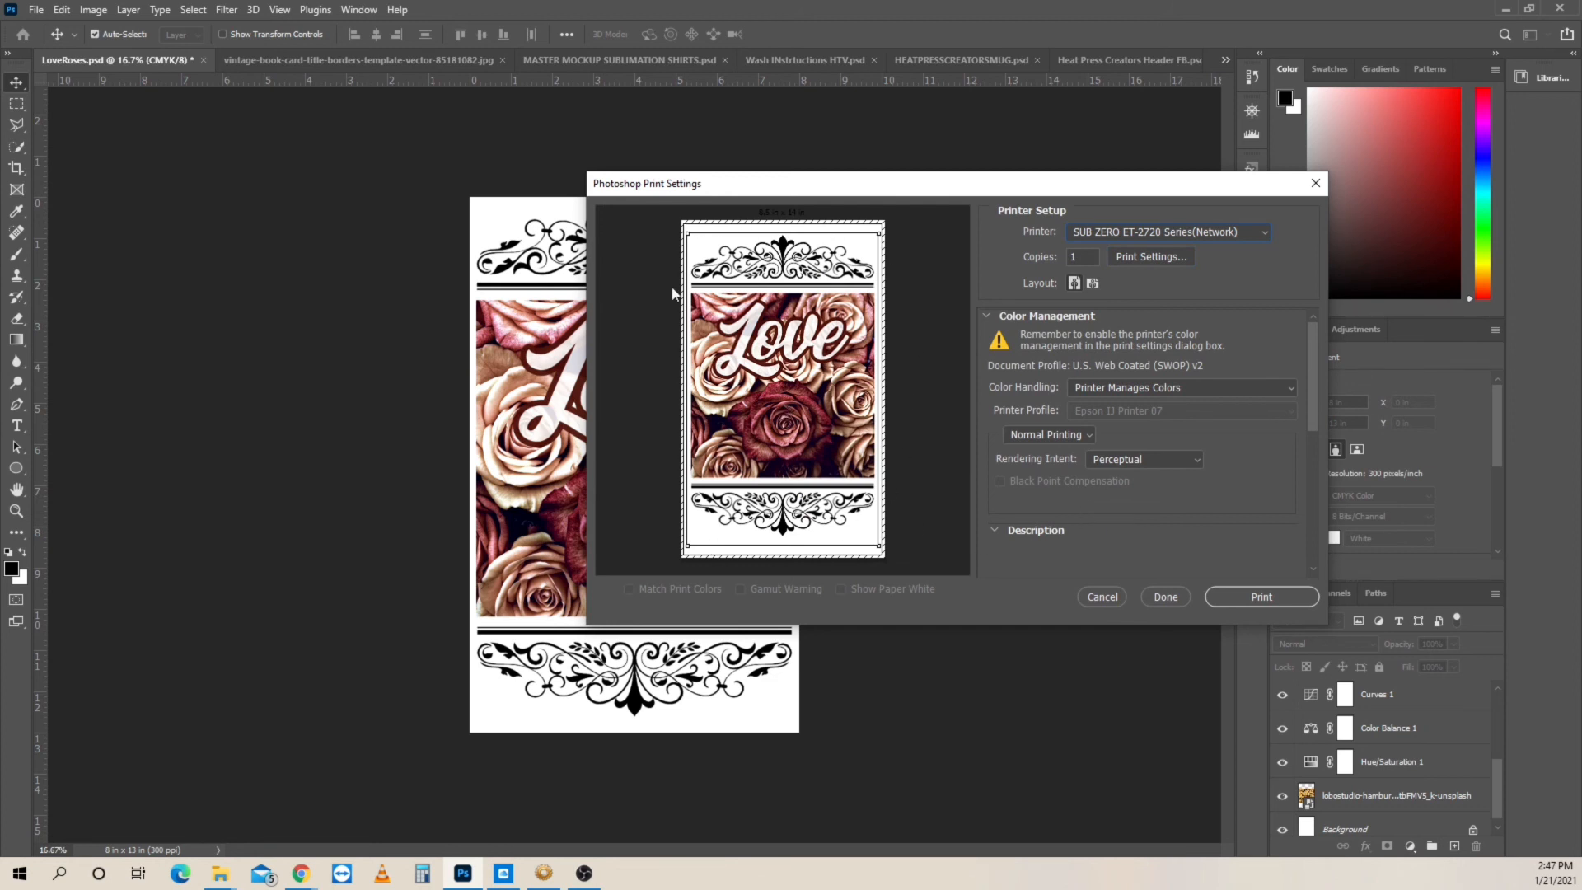
left_click(1250, 597)
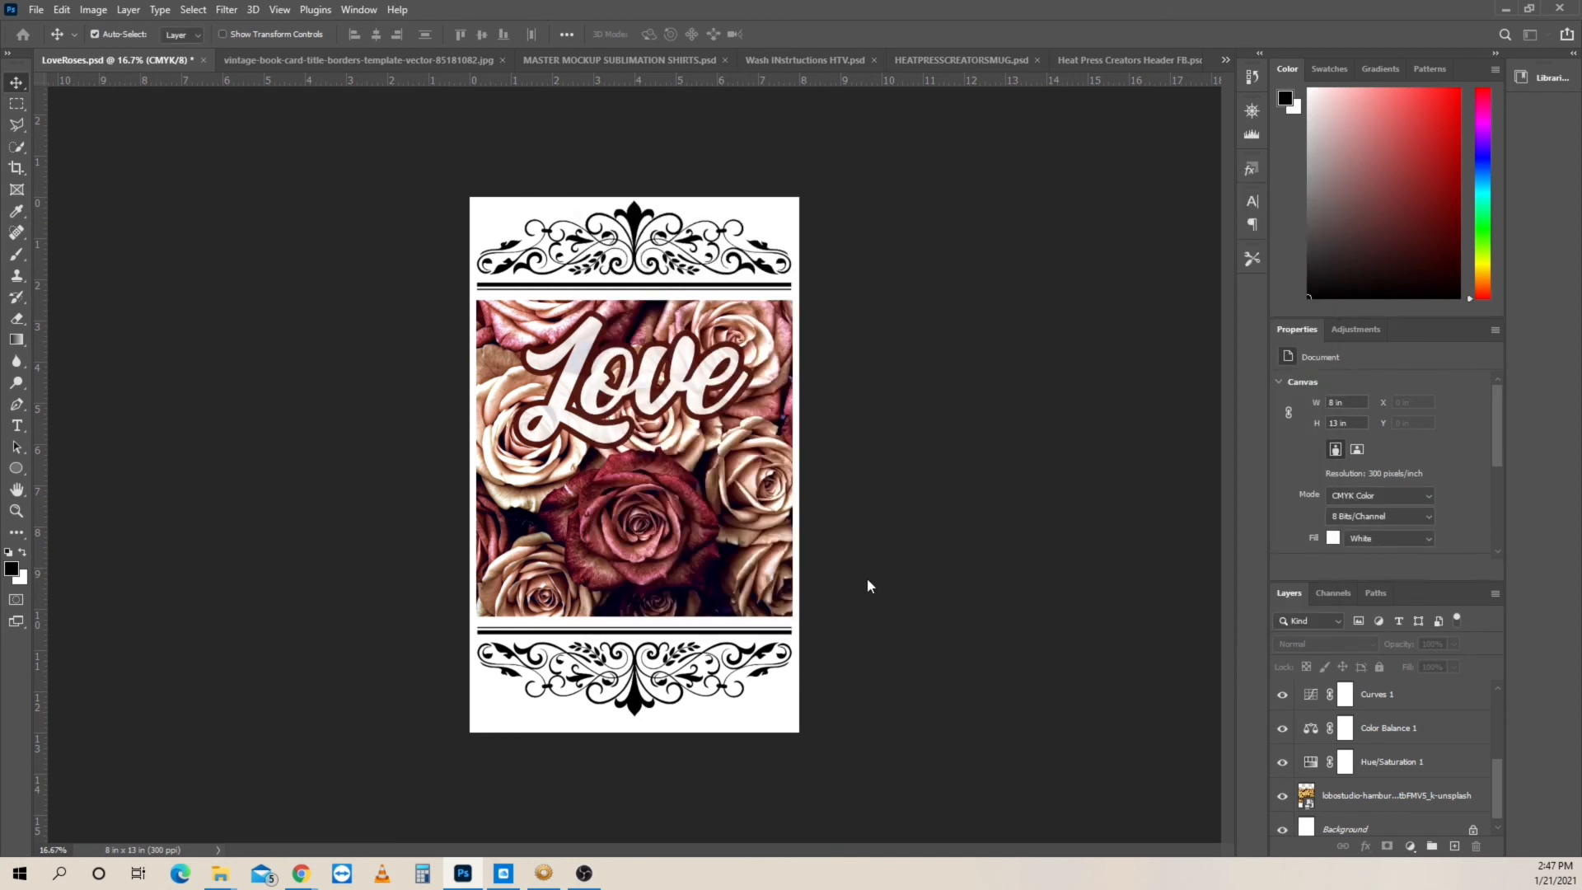